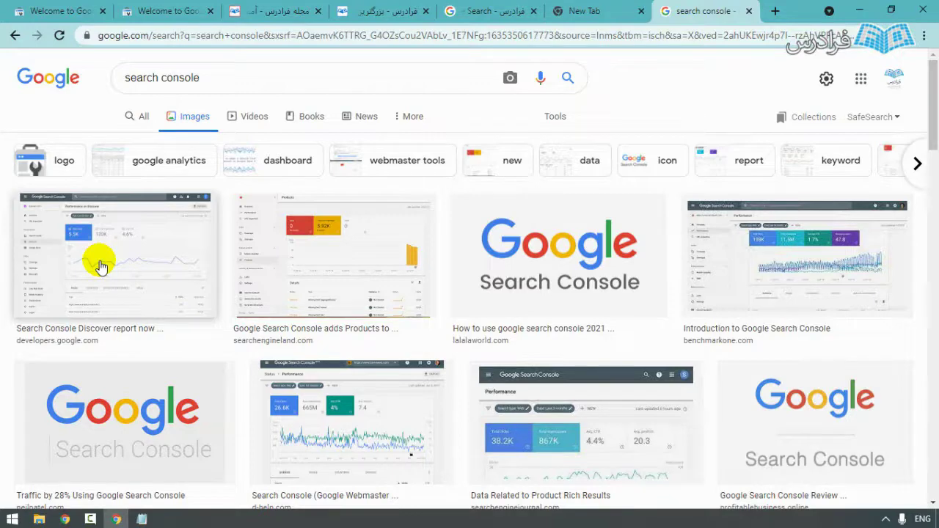
- View the faradars.org home page and browse the blog.faradars.org front page down to its most popular articles
{"action": "left_click", "coordinate": [398, 9]}
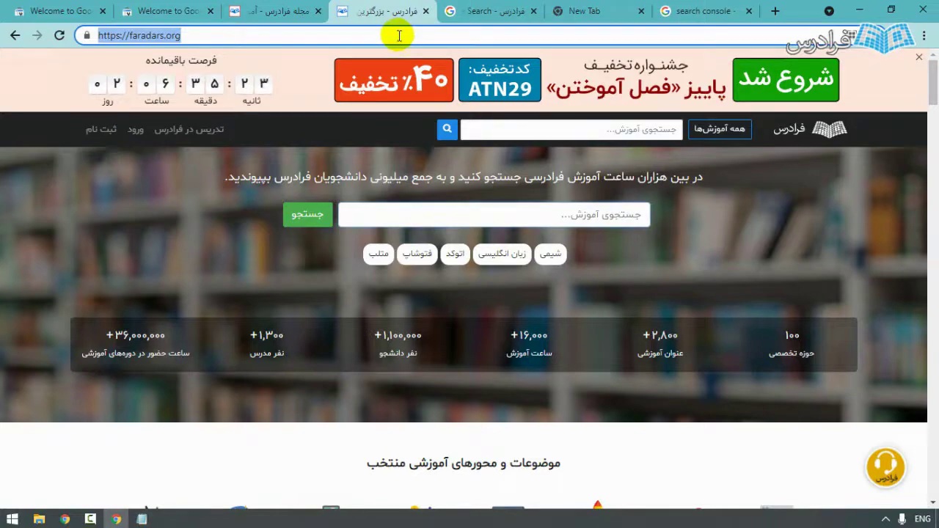
{"action": "left_click", "coordinate": [300, 10]}
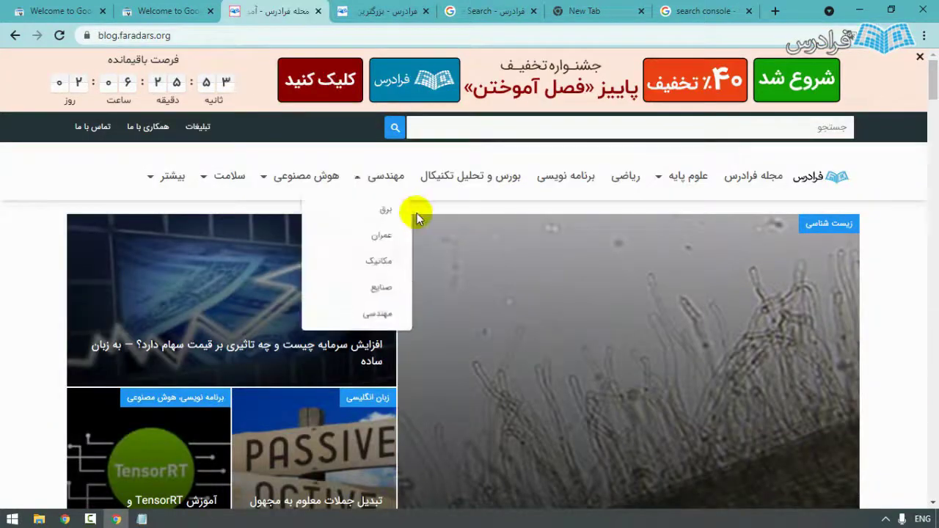
{"action": "scroll", "coordinate": [627, 361], "scroll_direction": "down", "scroll_amount": 6}
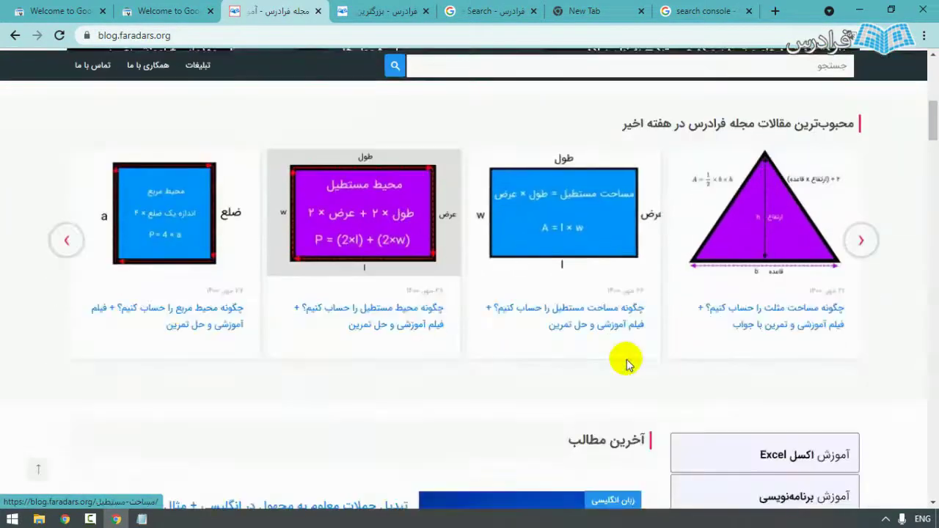
{"action": "left_click", "coordinate": [179, 10]}
{"action": "left_click", "coordinate": [545, 358]}
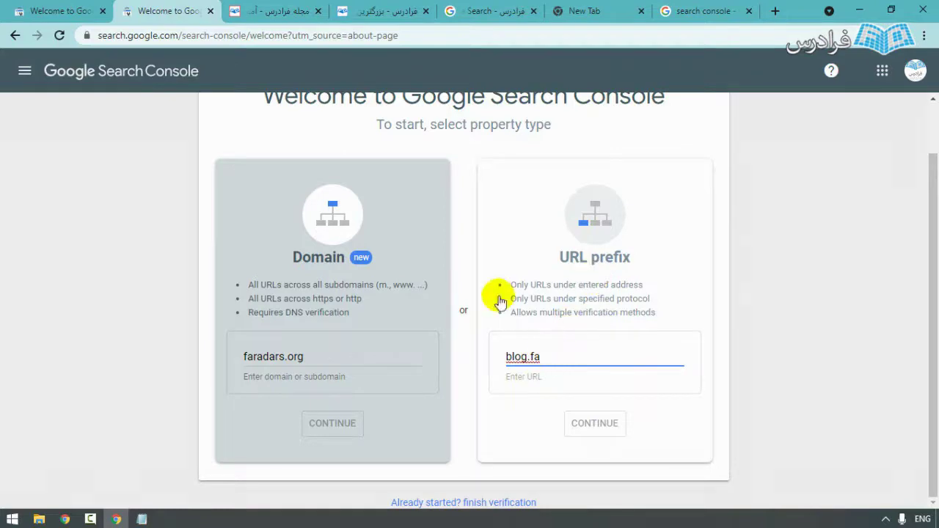
{"action": "left_click", "coordinate": [359, 10]}
{"action": "left_click", "coordinate": [274, 10]}
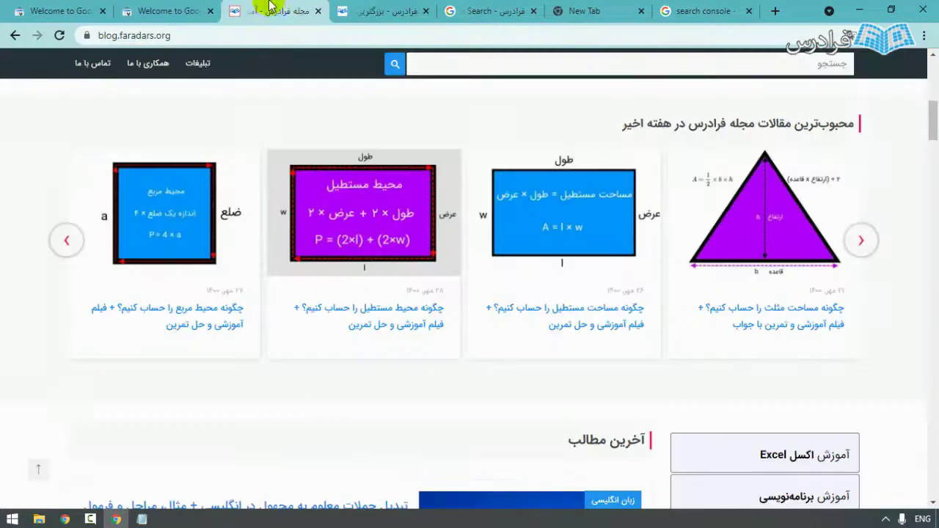
{"action": "left_click", "coordinate": [177, 35]}
{"action": "left_click", "coordinate": [167, 10]}
{"action": "key", "text": "ctrl+a"}
{"action": "type", "text": "https://blog.faradars.org/"}
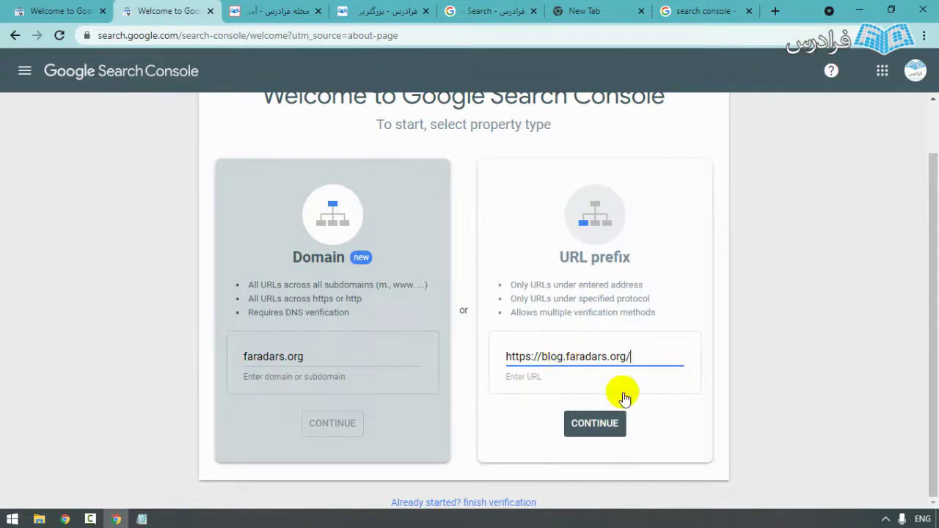
{"action": "left_click", "coordinate": [363, 11]}
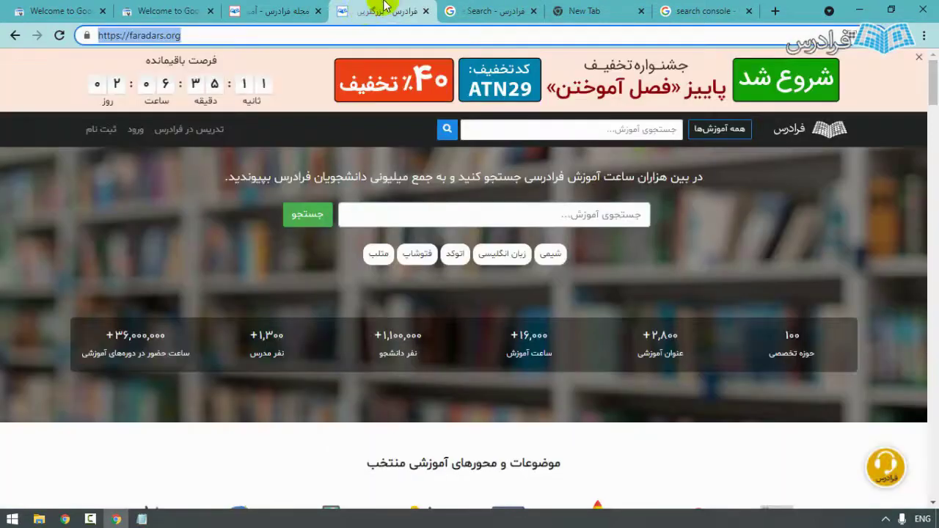
{"action": "left_click", "coordinate": [219, 38]}
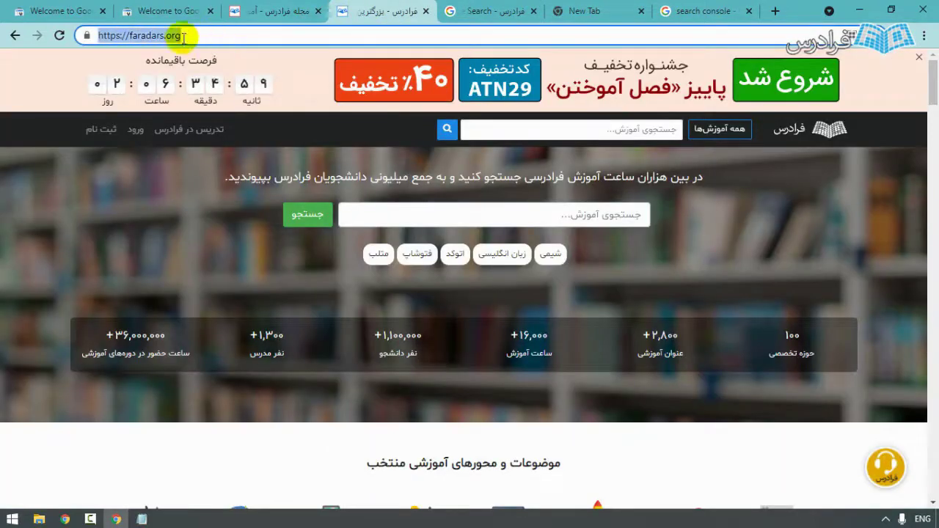
{"action": "left_click", "coordinate": [168, 10]}
{"action": "triple_click", "coordinate": [567, 357]}
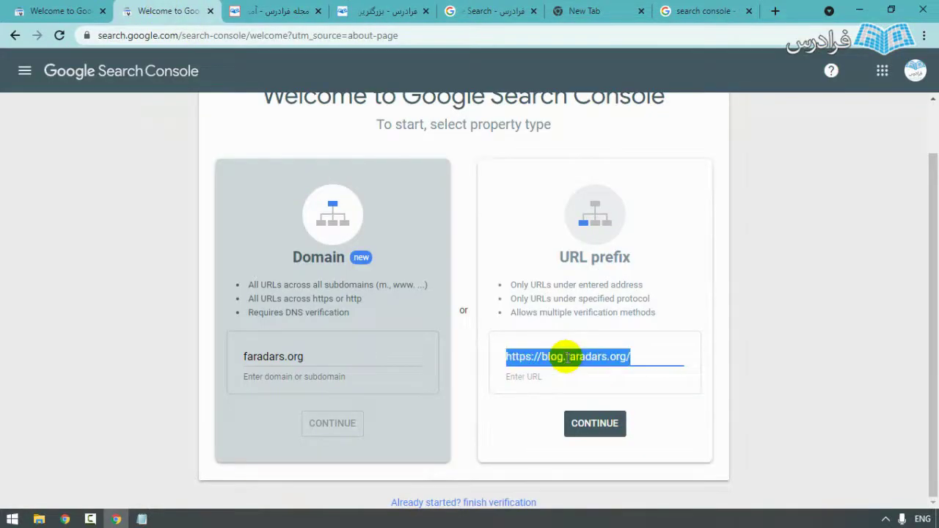
{"action": "type", "text": "https://faradars.org/"}
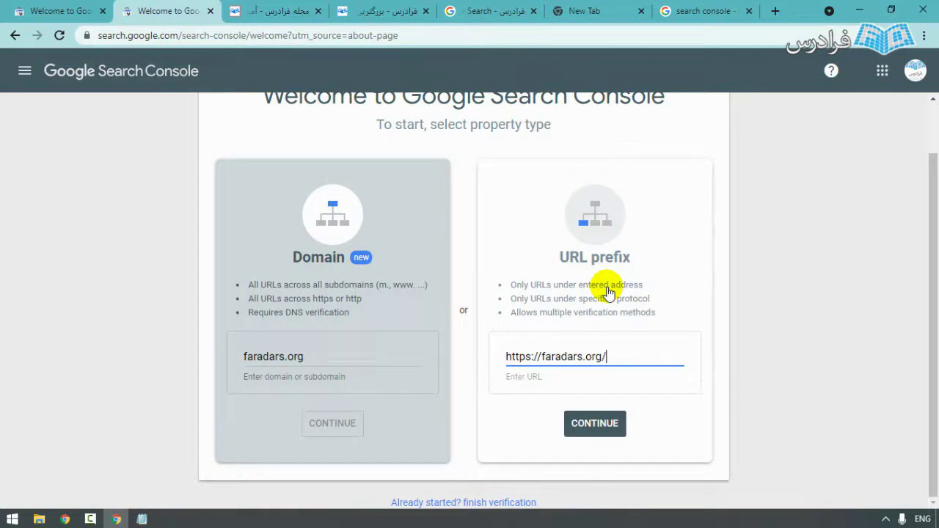
- Compare the main site, the blog subdomain and the Search Console report images, returning to the property type choice
{"action": "left_click", "coordinate": [389, 10]}
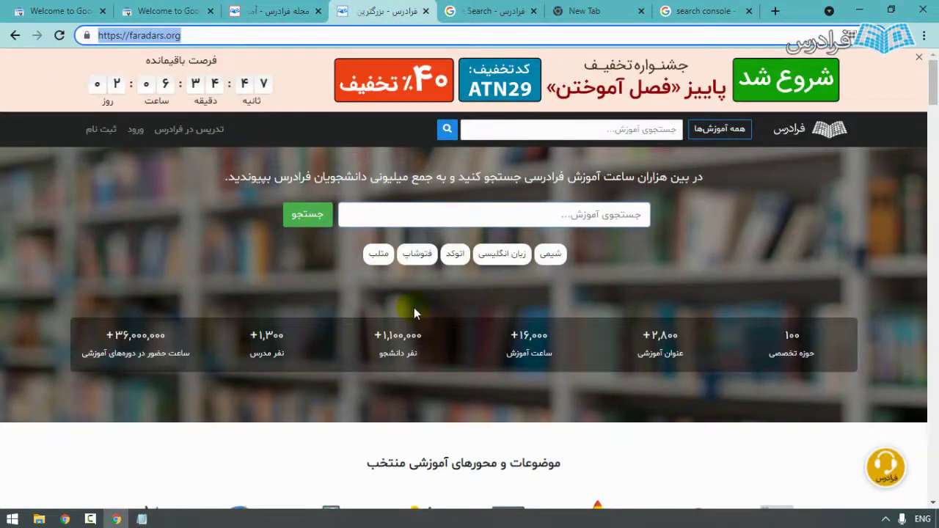
{"action": "left_click", "coordinate": [701, 11]}
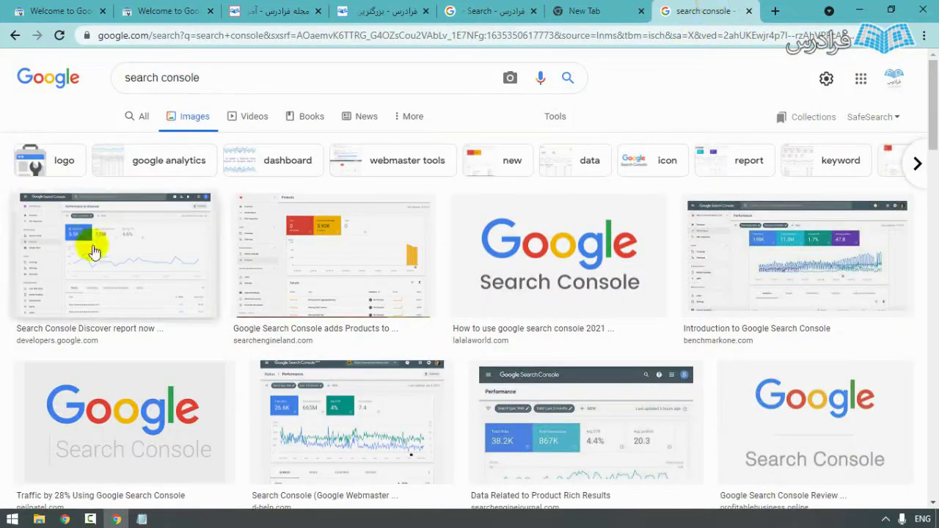
{"action": "left_click", "coordinate": [278, 8]}
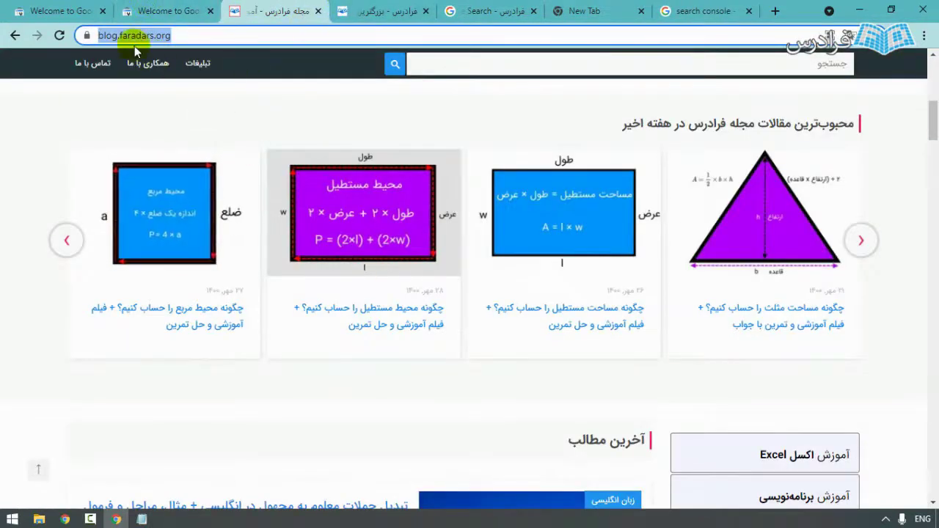
{"action": "left_click", "coordinate": [701, 11]}
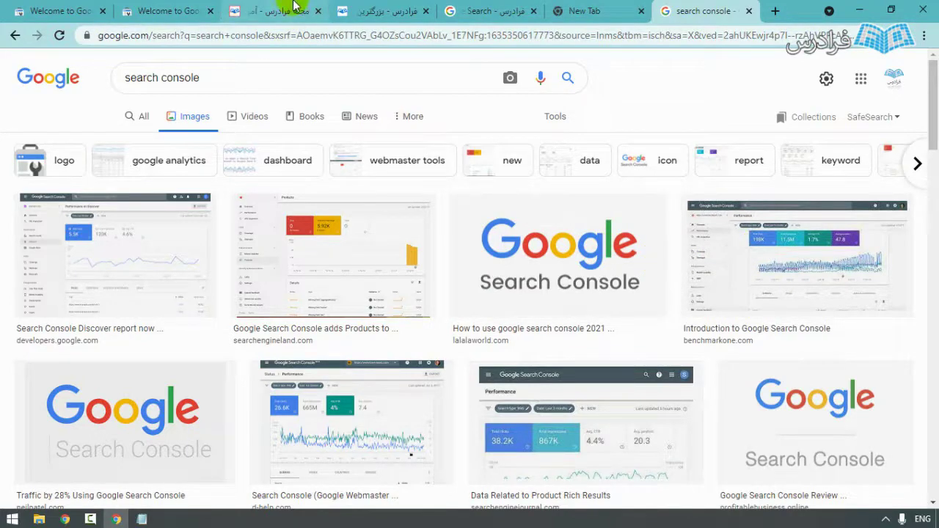
{"action": "left_click", "coordinate": [173, 6]}
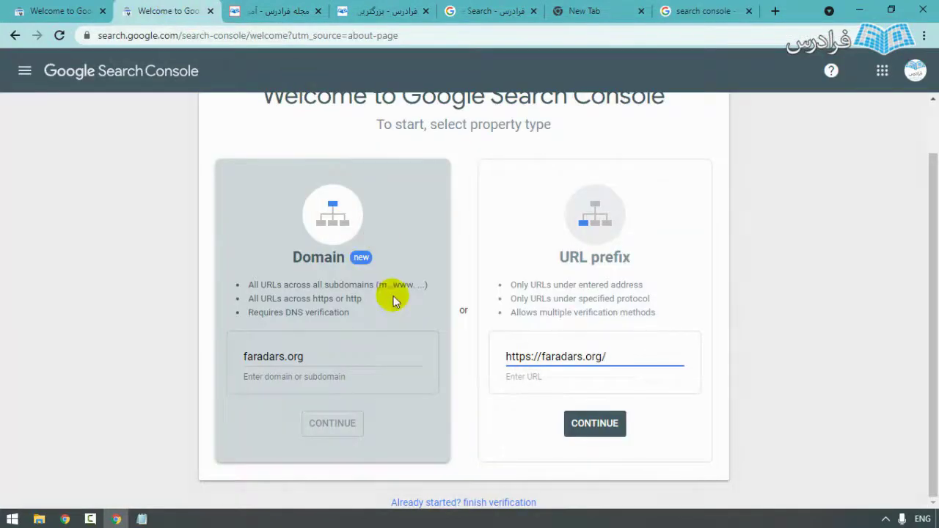
- Make the faradars.org Domain entry active and look at the Add property option in the property selector
{"action": "left_click", "coordinate": [316, 358]}
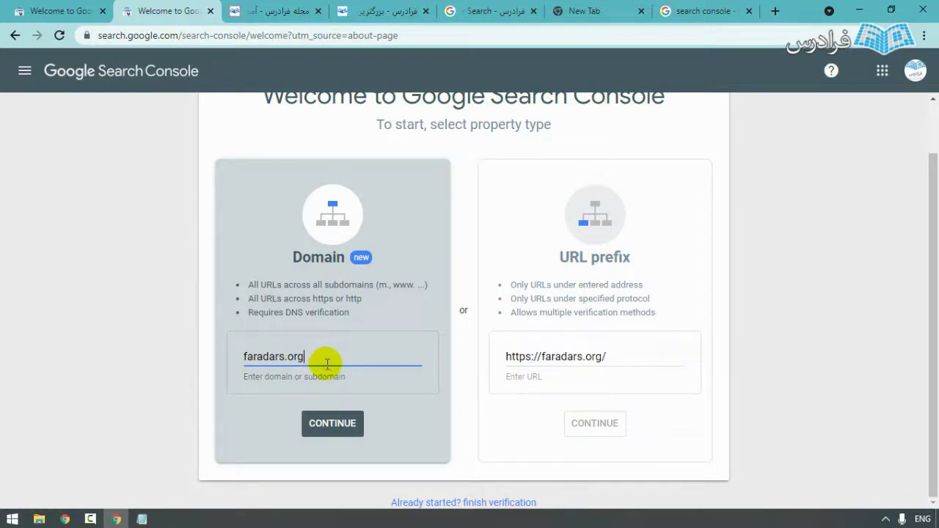
{"action": "left_click", "coordinate": [24, 70]}
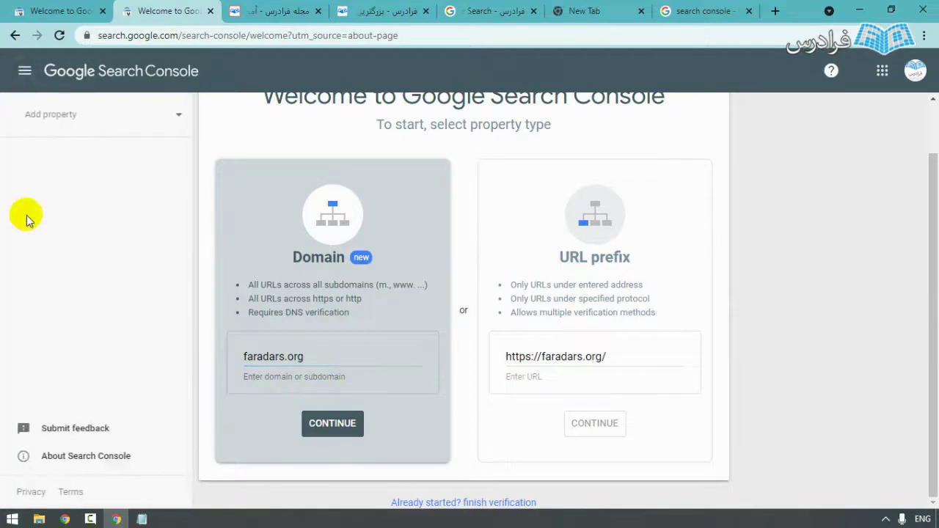
{"action": "left_click", "coordinate": [57, 121]}
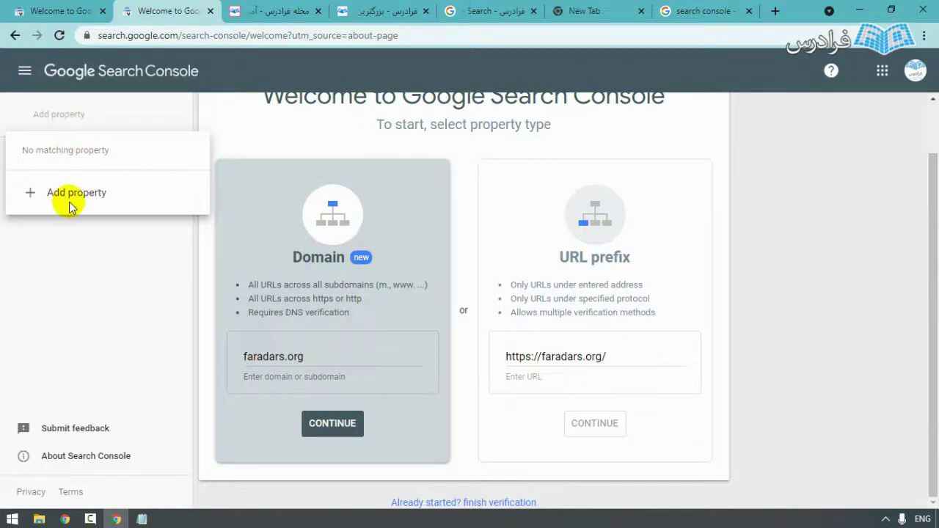
{"action": "left_click", "coordinate": [202, 277]}
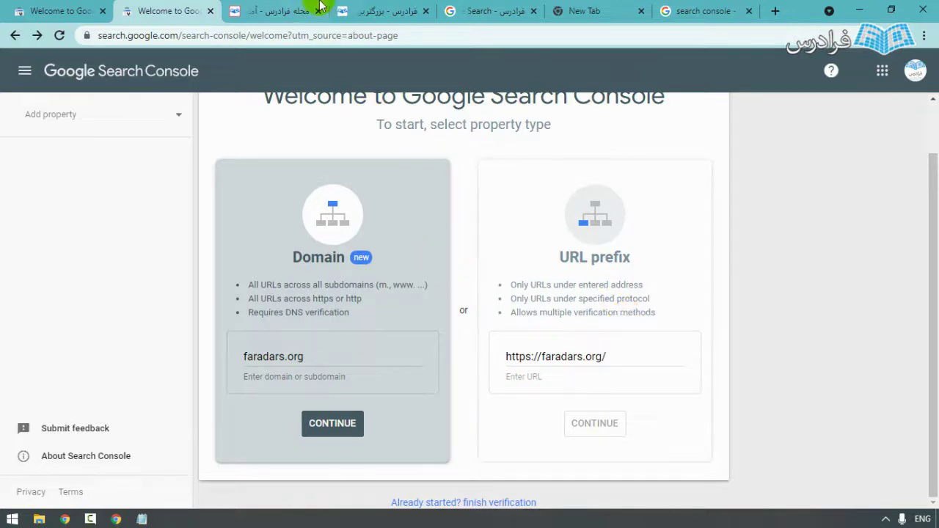
- Review the blog and main site addresses against the two property types and highlight the URL prefix entry
{"action": "left_click", "coordinate": [273, 7]}
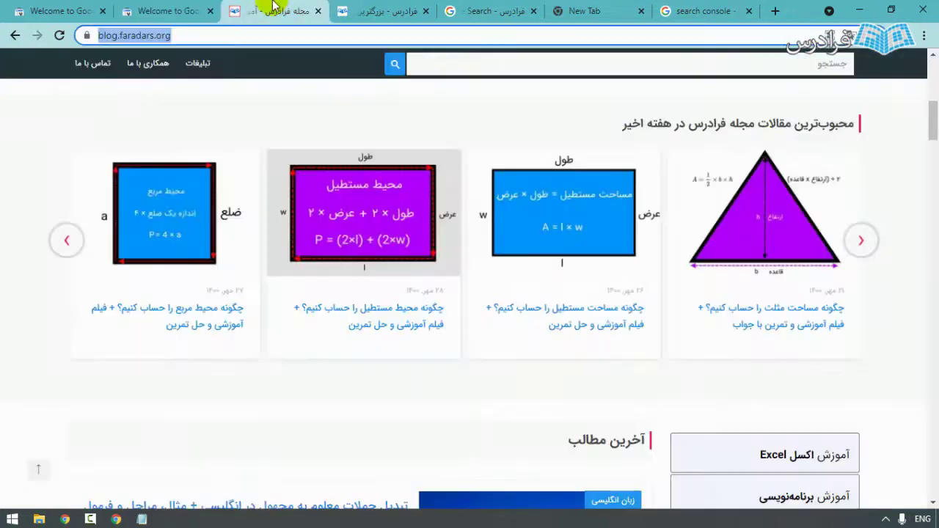
{"action": "left_click", "coordinate": [163, 10]}
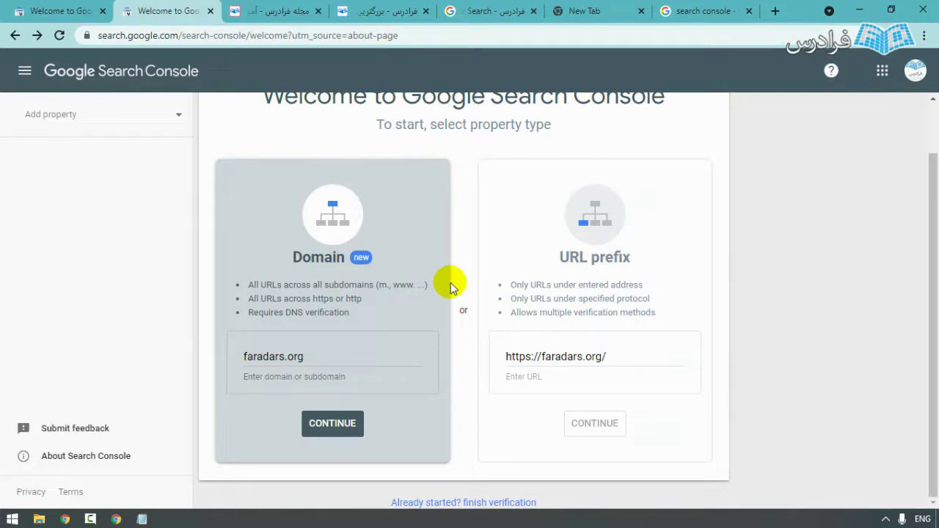
{"action": "left_click", "coordinate": [351, 10]}
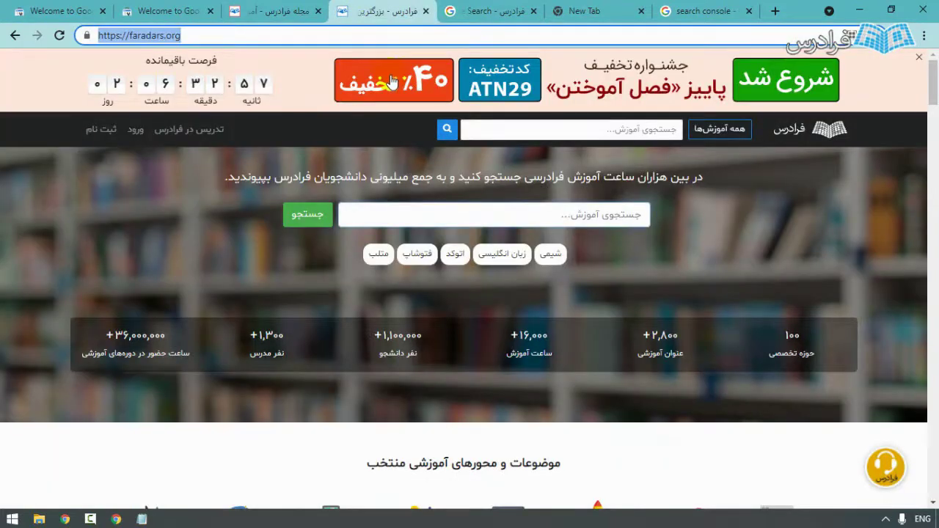
{"action": "left_click", "coordinate": [163, 10]}
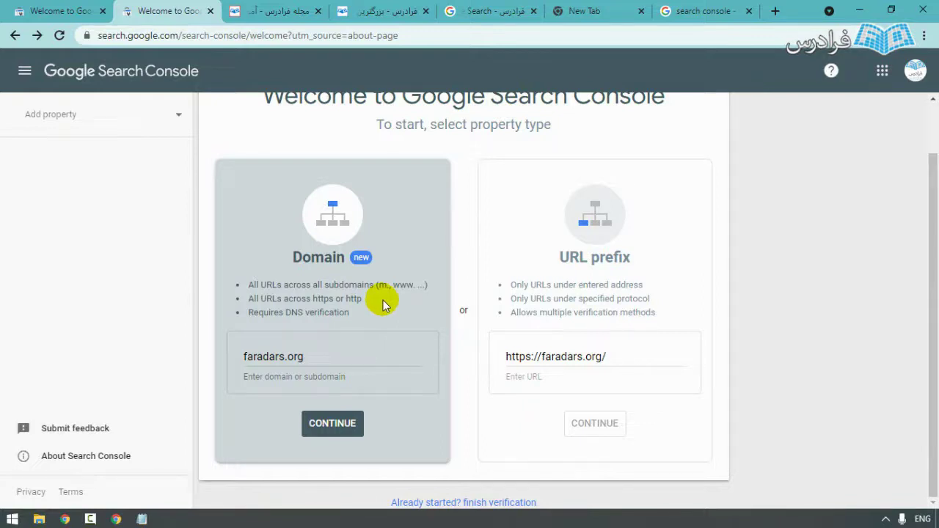
{"action": "triple_click", "coordinate": [580, 358]}
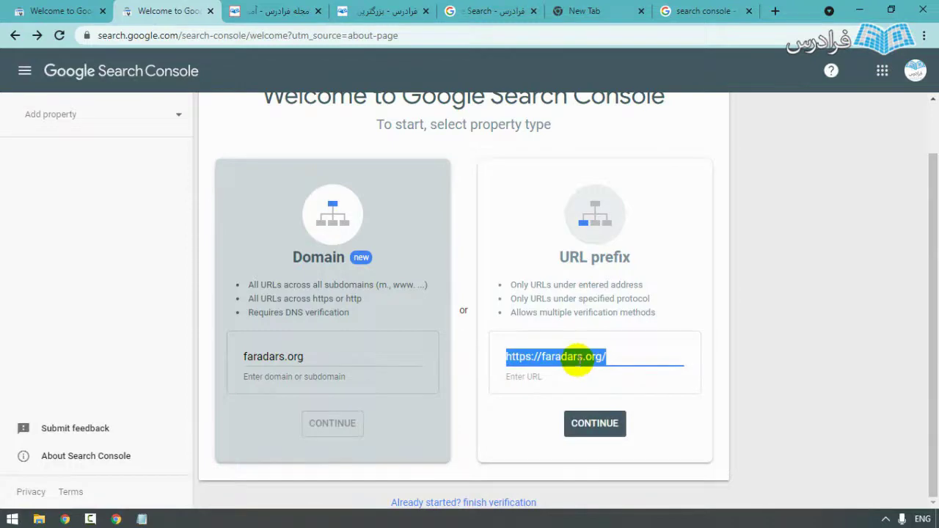
{"action": "left_click", "coordinate": [141, 519]}
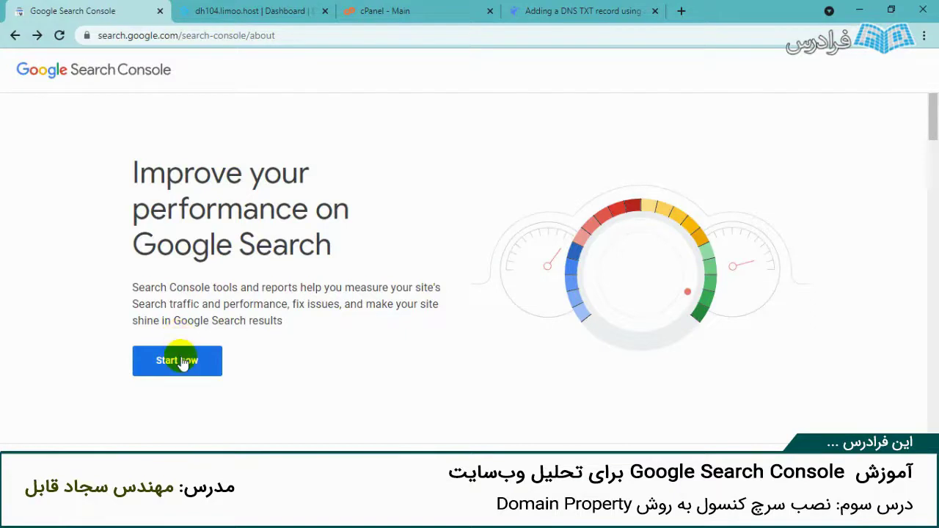
- Start Search Console setup and add todayis.ir as a Domain property, continuing to its DNS ownership verification
{"action": "left_click", "coordinate": [183, 364]}
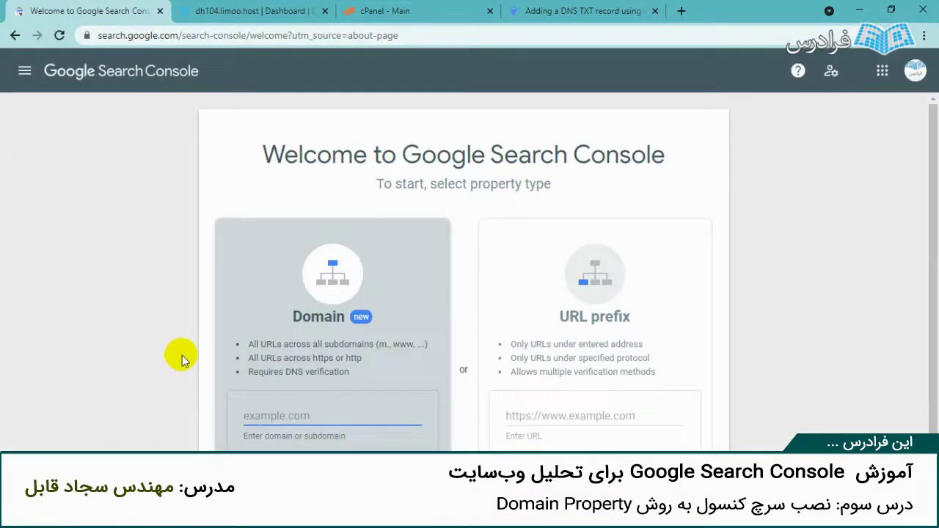
{"action": "scroll", "coordinate": [191, 356], "scroll_direction": "down", "scroll_amount": 1}
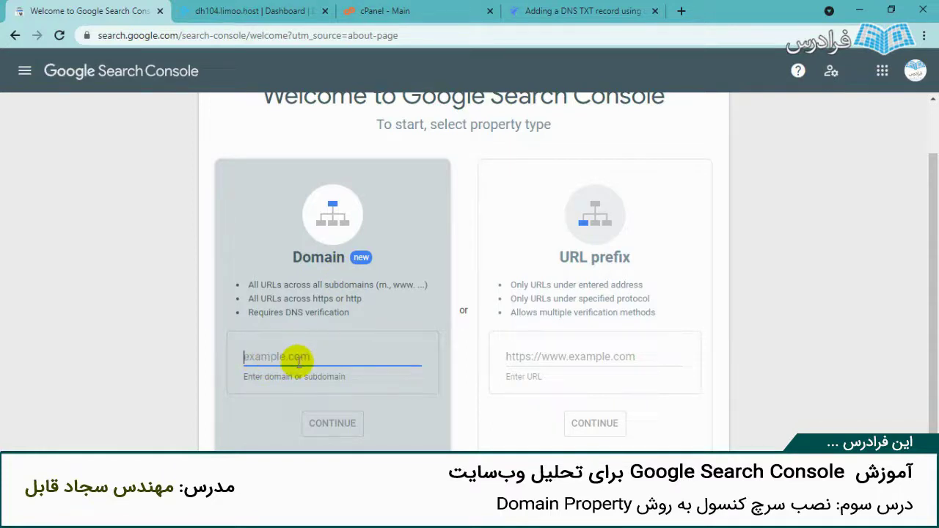
{"action": "type", "text": "tod"}
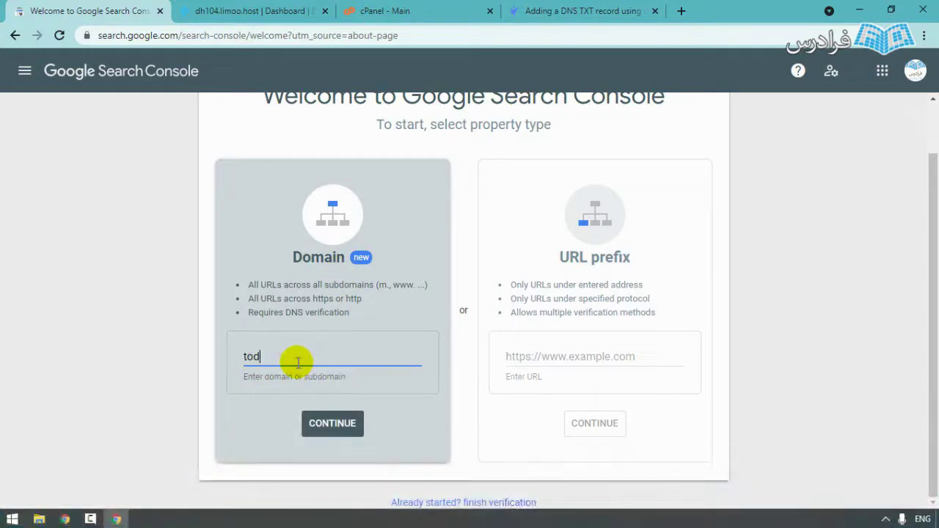
{"action": "type", "text": "ayis.ir"}
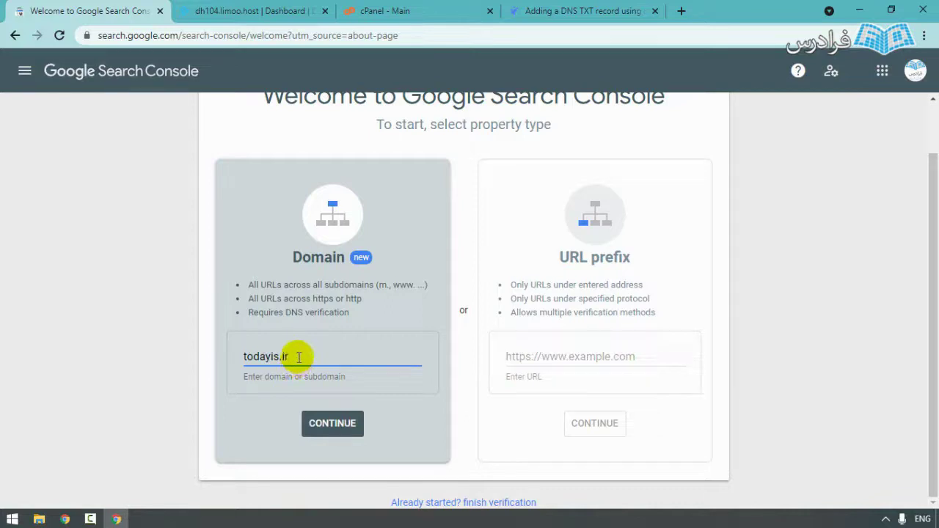
{"action": "left_click_drag", "start_coordinate": [298, 357], "coordinate": [244, 357]}
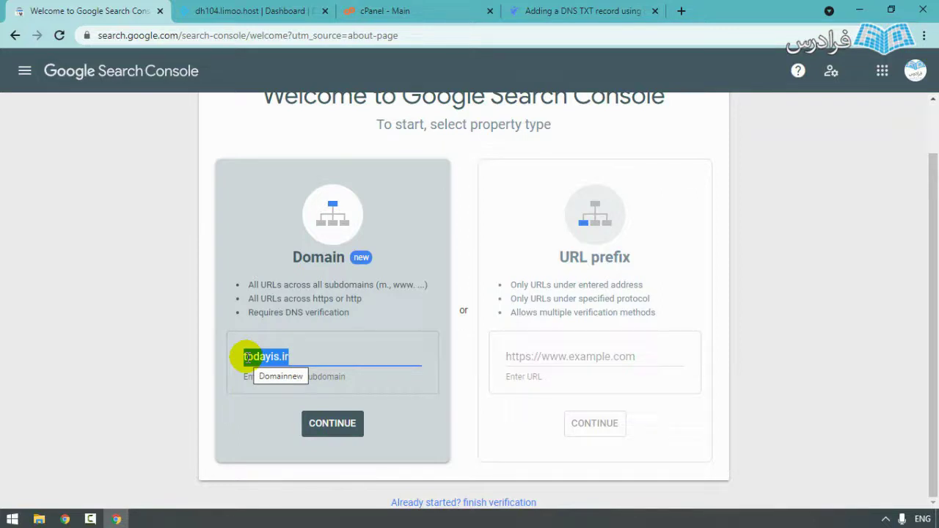
{"action": "left_click", "coordinate": [308, 358]}
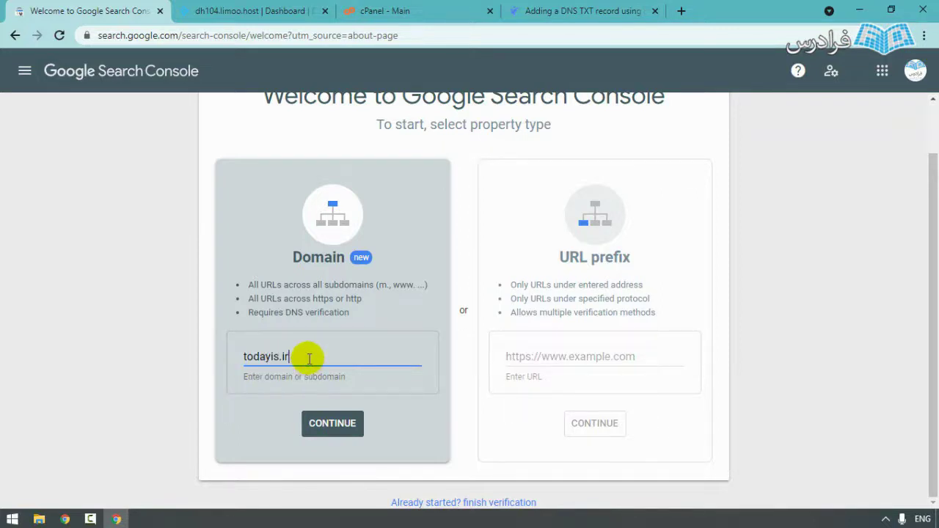
{"action": "left_click", "coordinate": [326, 423]}
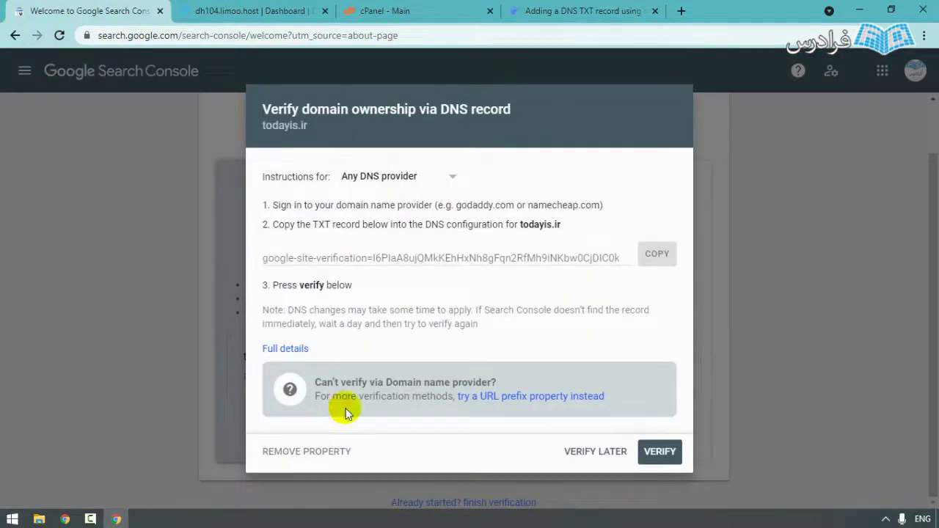
- Copy the verification TXT value for todayis.ir, switch to the hosting panel and open DNS Management by searching for "dns mana"
{"action": "left_click", "coordinate": [386, 253]}
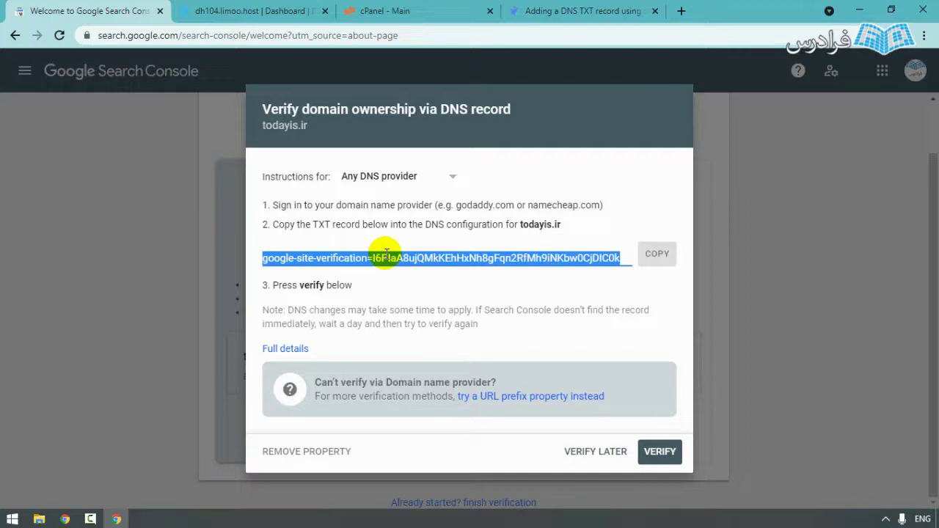
{"action": "left_click", "coordinate": [232, 13]}
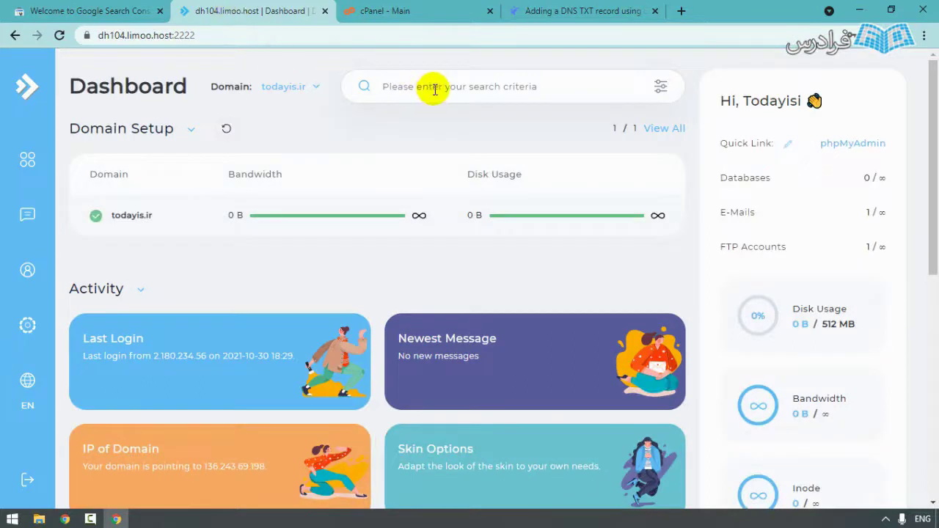
{"action": "left_click", "coordinate": [433, 88]}
{"action": "type", "text": "dns"}
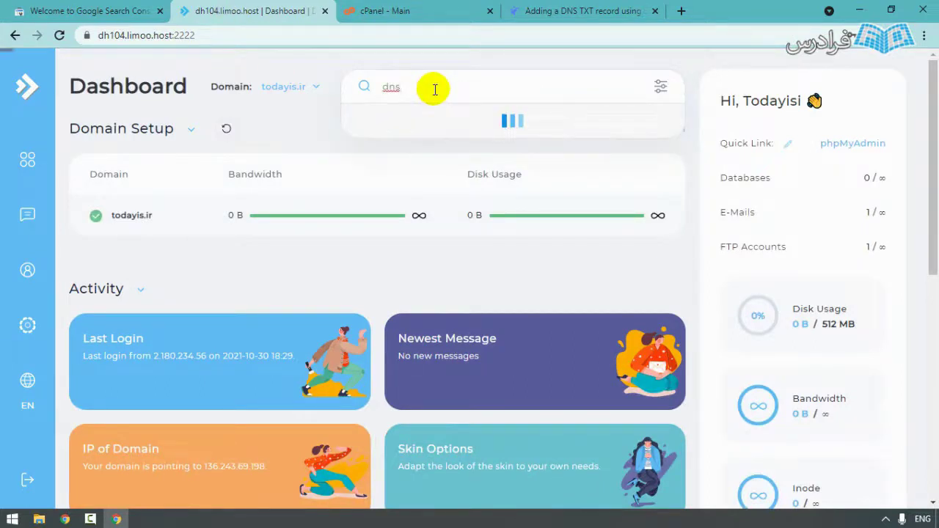
{"action": "type", "text": " mana"}
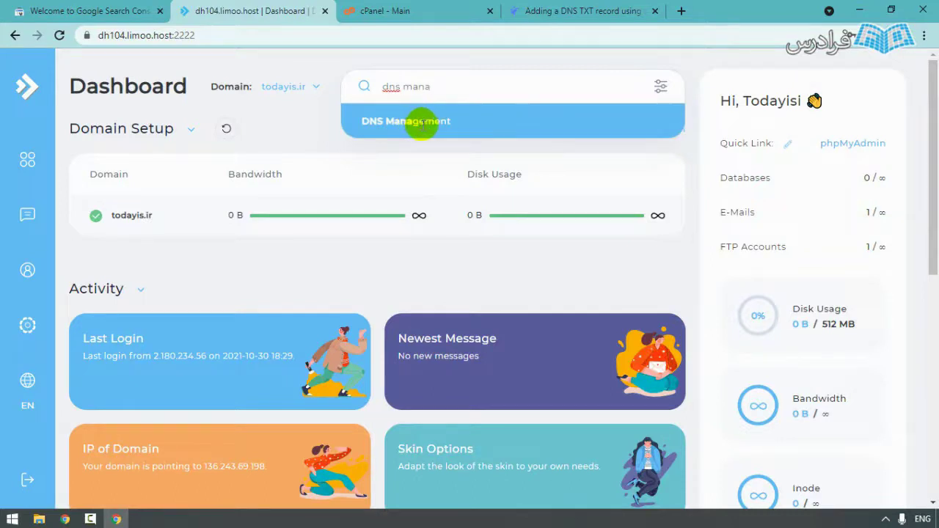
{"action": "left_click", "coordinate": [417, 121]}
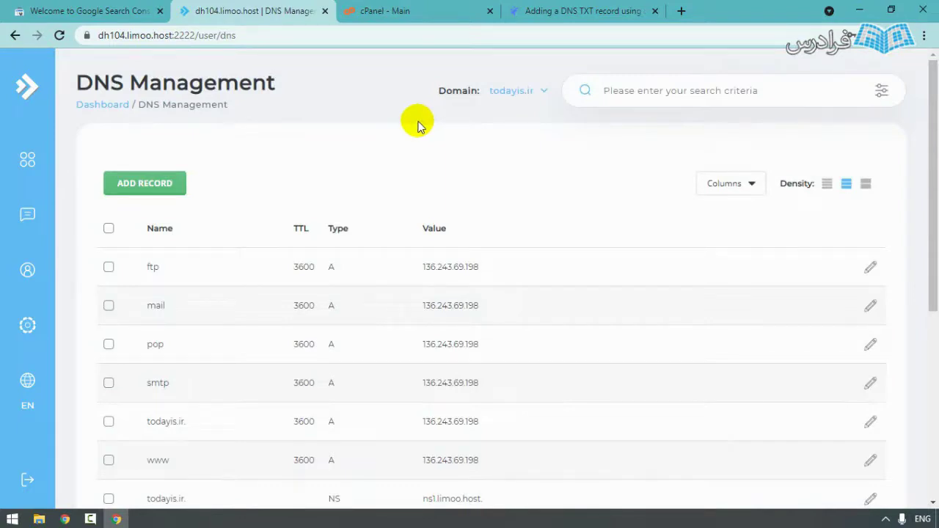
- Start a new DNS record for todayis.ir, check Search Console's required record type, and set the type to TXT
{"action": "left_click", "coordinate": [88, 11]}
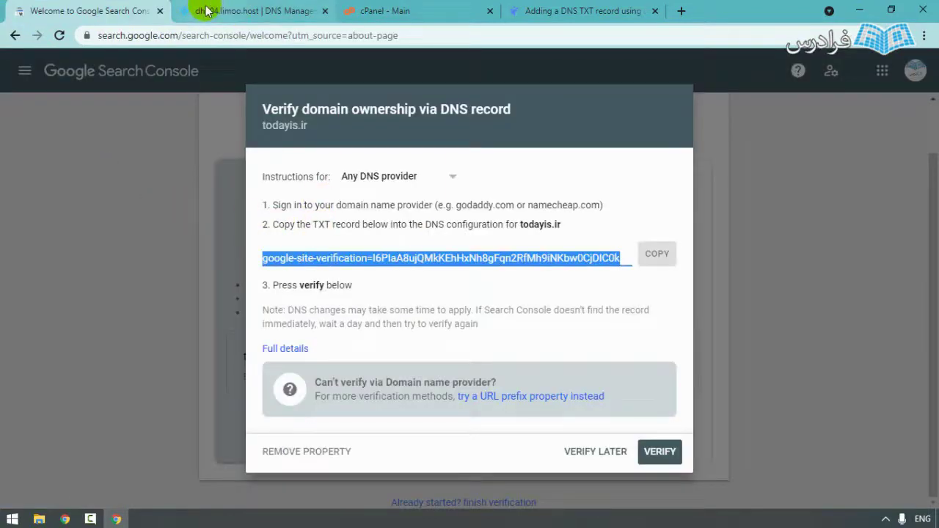
{"action": "left_click", "coordinate": [237, 15]}
{"action": "left_click", "coordinate": [158, 183]}
{"action": "left_click", "coordinate": [88, 11]}
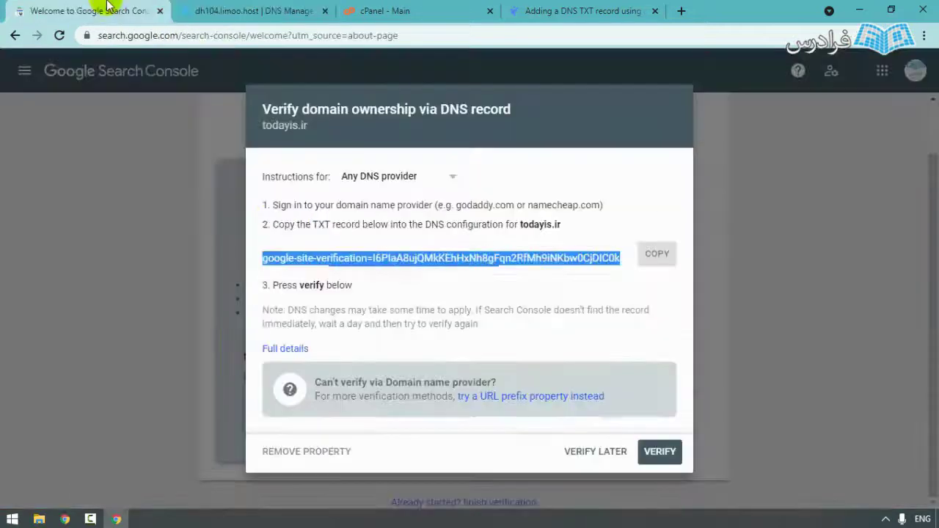
{"action": "left_click", "coordinate": [317, 224]}
{"action": "left_click", "coordinate": [238, 9]}
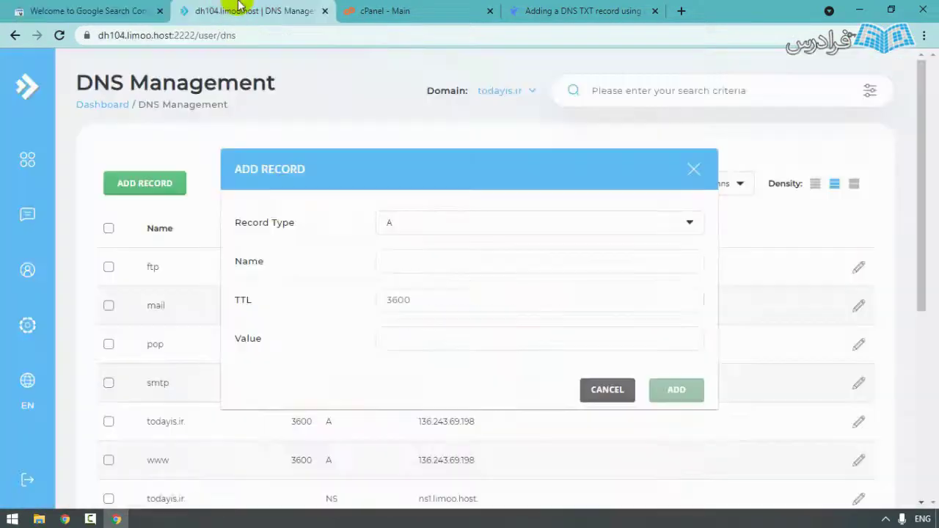
{"action": "left_click", "coordinate": [519, 224]}
{"action": "left_click", "coordinate": [429, 349]}
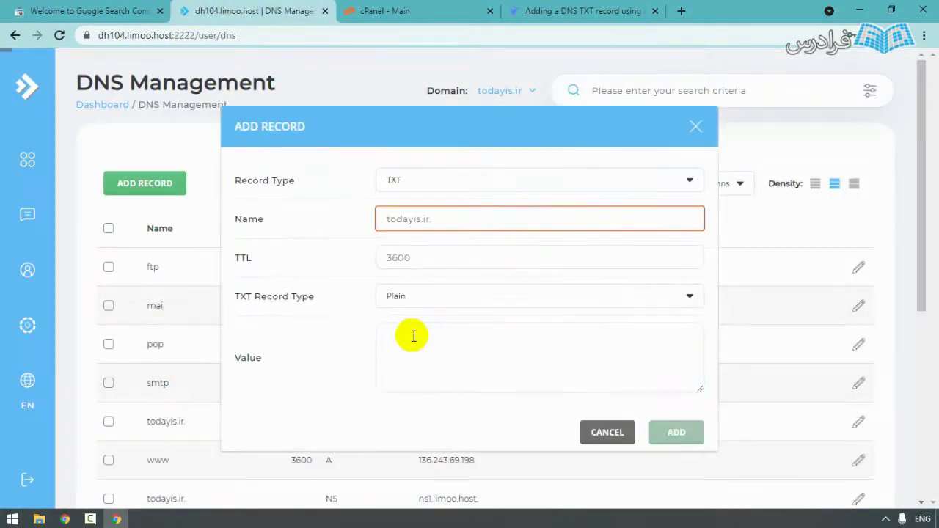
- Paste the Google site verification token from Search Console as the TXT record's value and add the record
{"action": "left_click", "coordinate": [84, 11]}
{"action": "left_click", "coordinate": [392, 263]}
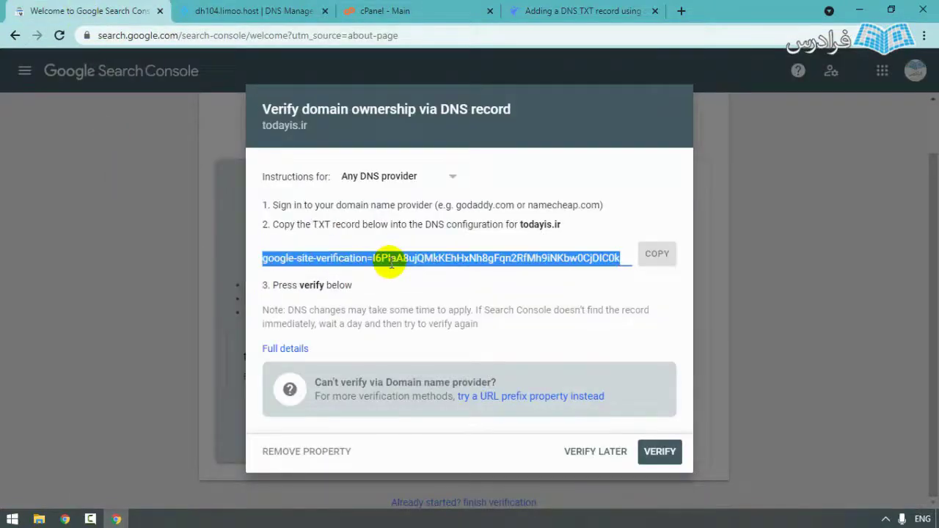
{"action": "left_click", "coordinate": [246, 11]}
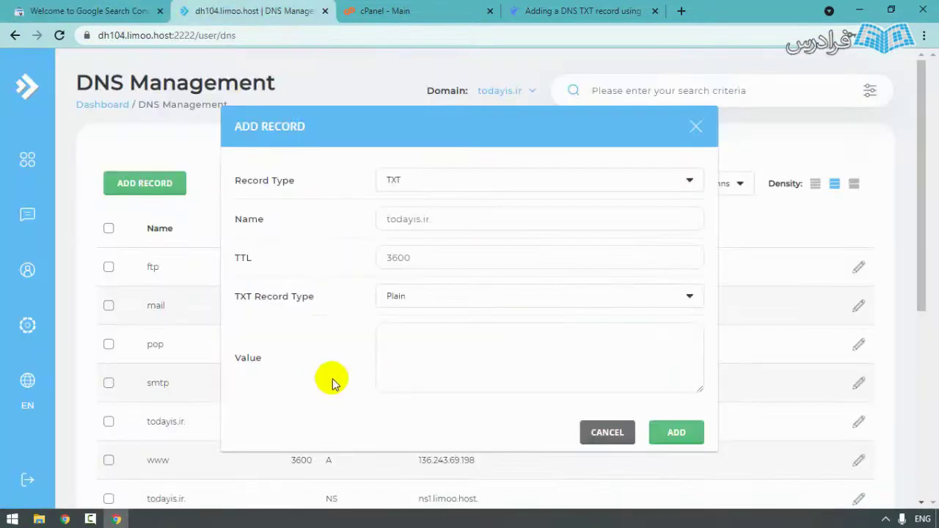
{"action": "left_click", "coordinate": [507, 354]}
{"action": "type", "text": "google-site-verification=I6PIaA8ujQMkKEhHxNh8gFqn2RfMh9iNKbw0CjDIC0k"}
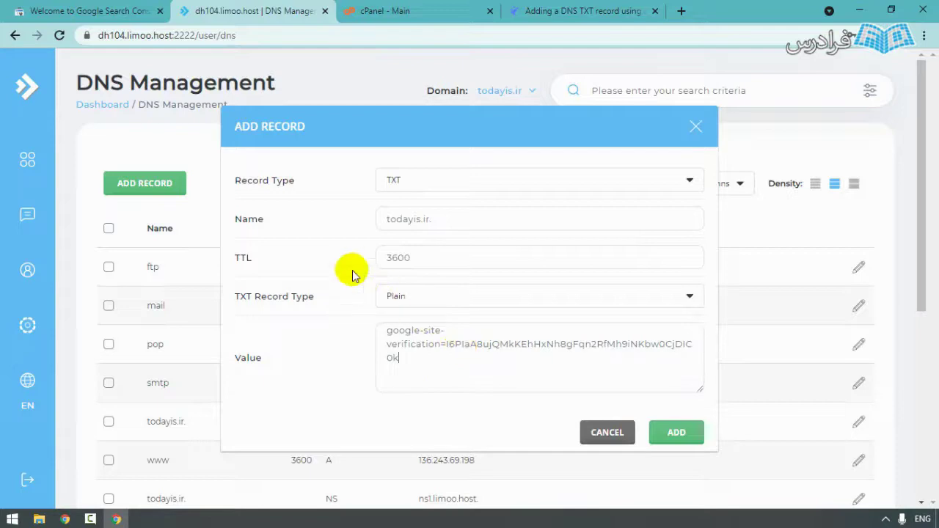
{"action": "left_click", "coordinate": [676, 430]}
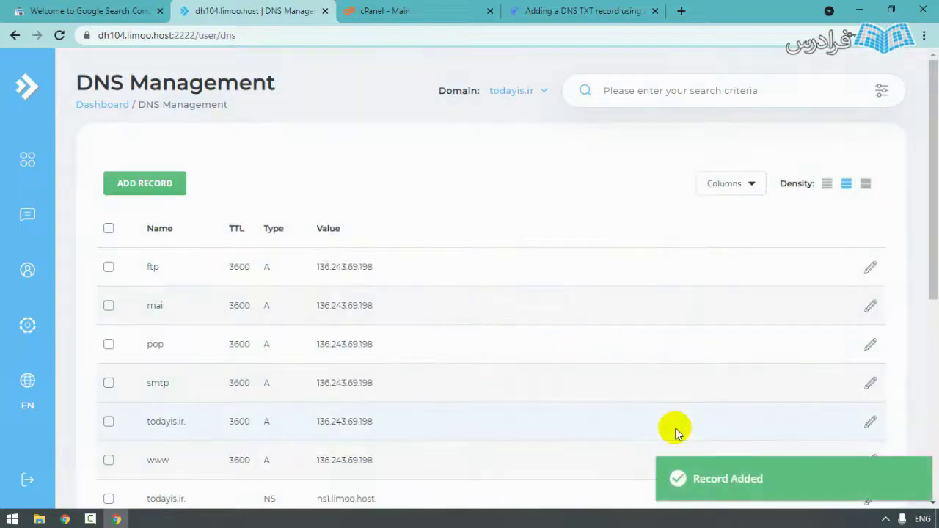
- Verify ownership of todayis.ir in Search Console and finish the verification dialog
{"action": "left_click", "coordinate": [113, 11]}
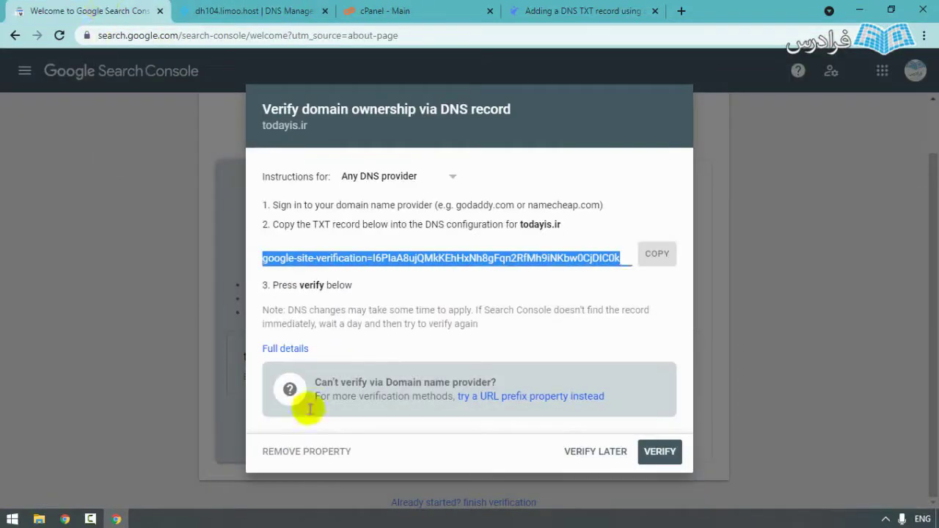
{"action": "left_click", "coordinate": [660, 453]}
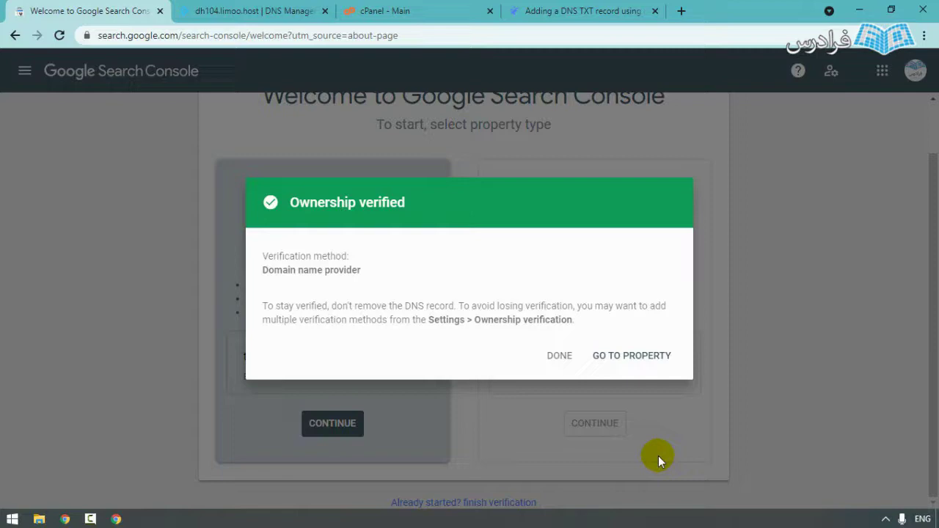
{"action": "left_click", "coordinate": [559, 358]}
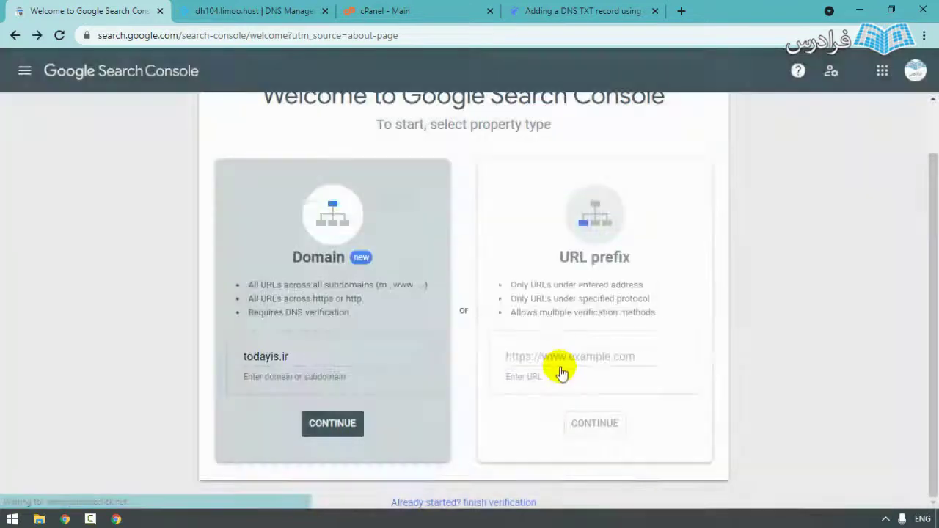
- Switch to cPanel and locate the Zone Editor among the Domains tools
{"action": "left_click", "coordinate": [381, 13]}
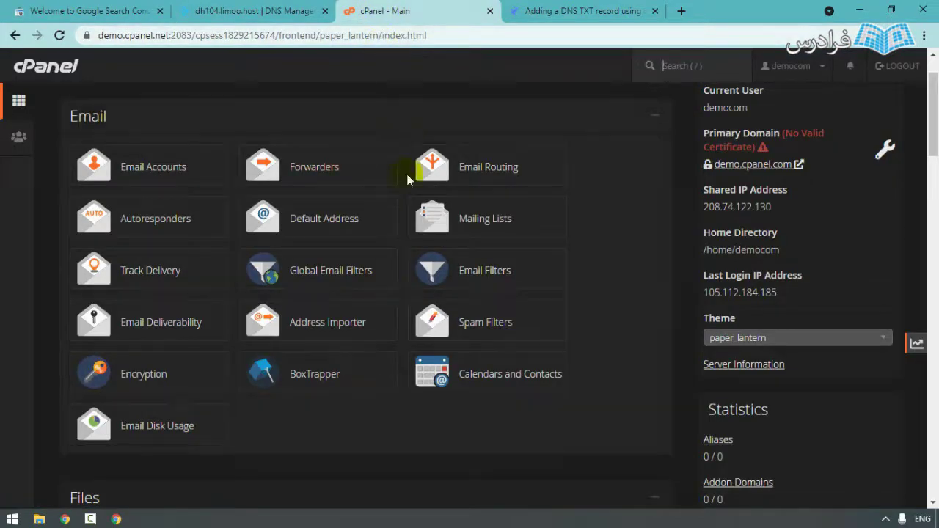
{"action": "scroll", "coordinate": [346, 242], "scroll_direction": "down", "scroll_amount": 4}
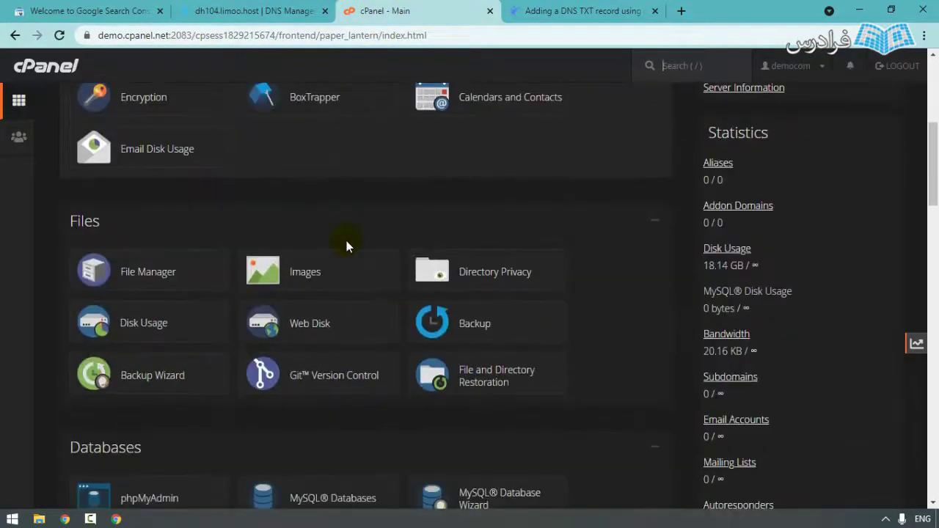
{"action": "scroll", "coordinate": [346, 240], "scroll_direction": "down", "scroll_amount": 5}
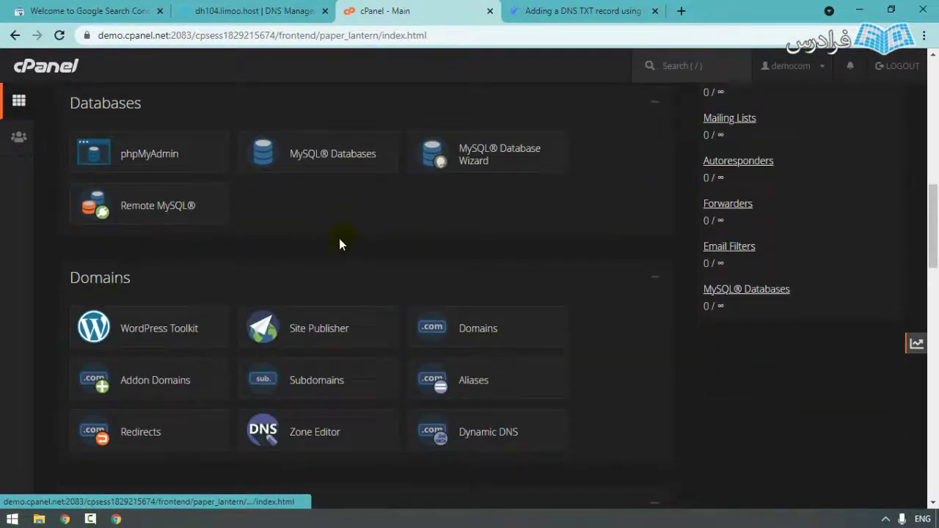
{"action": "scroll", "coordinate": [340, 244], "scroll_direction": "down", "scroll_amount": 1}
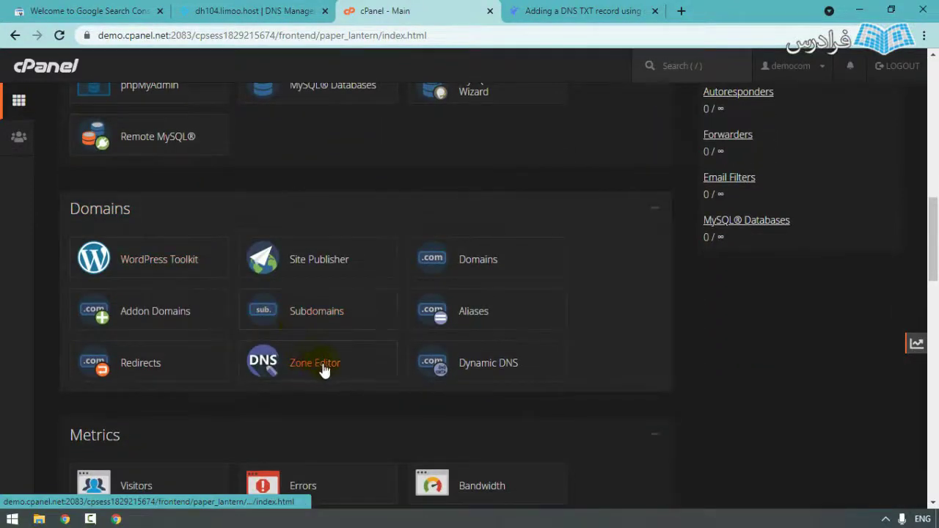
- Read the BigScoots guide on adding a TXT record in cPanel, from managing the domain's zone to saving the record
{"action": "left_click", "coordinate": [550, 11]}
{"action": "scroll", "coordinate": [581, 232], "scroll_direction": "up", "scroll_amount": 1}
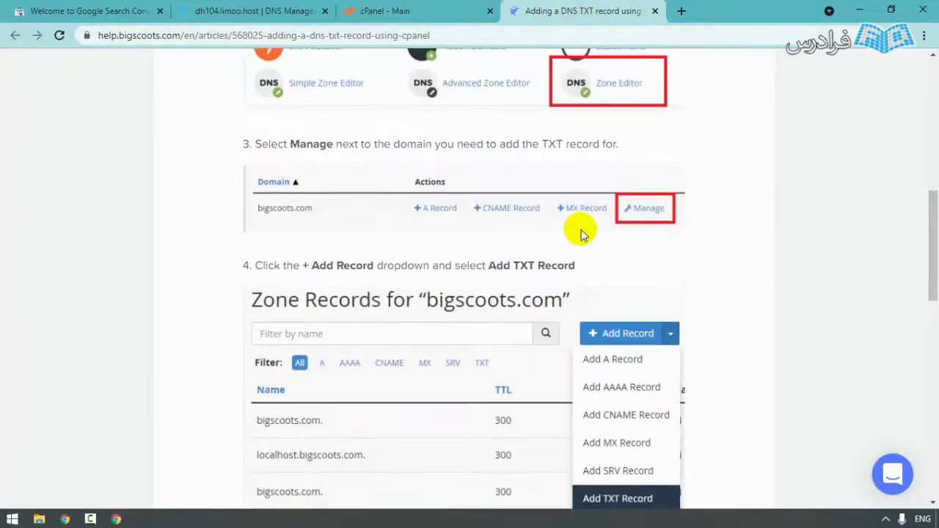
{"action": "scroll", "coordinate": [582, 232], "scroll_direction": "up", "scroll_amount": 2}
{"action": "scroll", "coordinate": [611, 220], "scroll_direction": "down", "scroll_amount": 2}
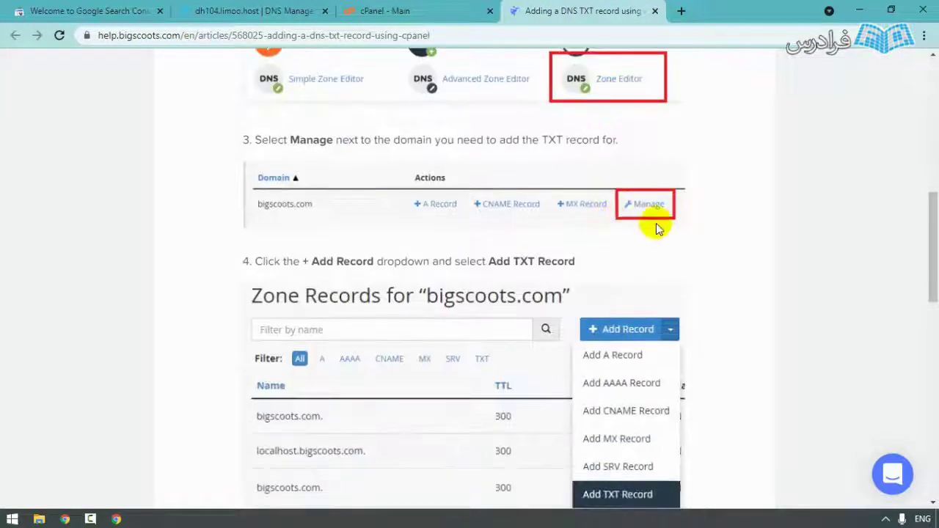
{"action": "scroll", "coordinate": [625, 210], "scroll_direction": "down", "scroll_amount": 2}
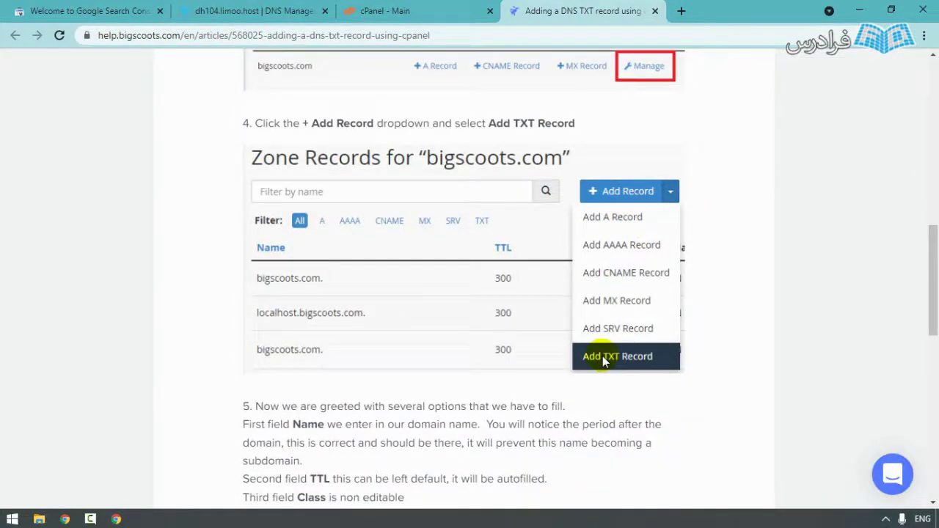
{"action": "scroll", "coordinate": [602, 357], "scroll_direction": "down", "scroll_amount": 6}
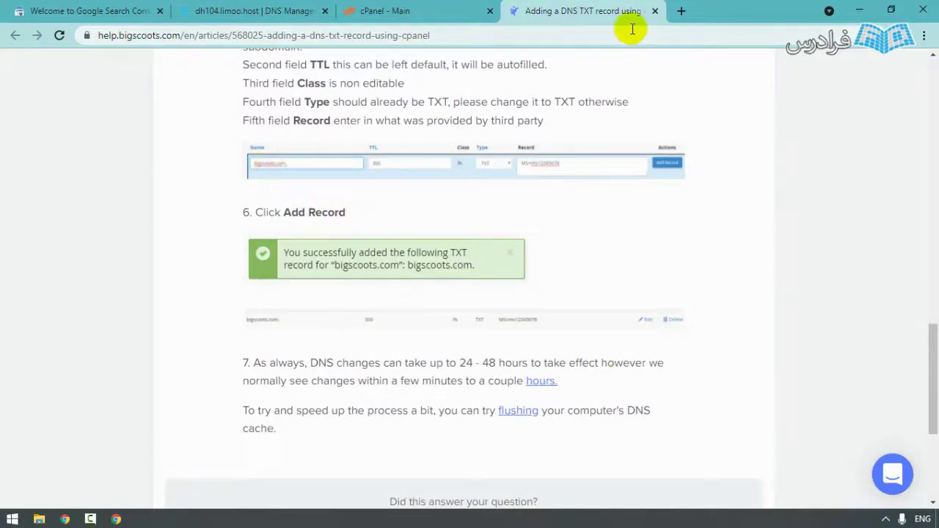
- Write todayis.ir. with its trailing period in a blank browser tab as a sample record name, and highlight it
{"action": "left_click", "coordinate": [679, 11]}
{"action": "type", "text": "to"}
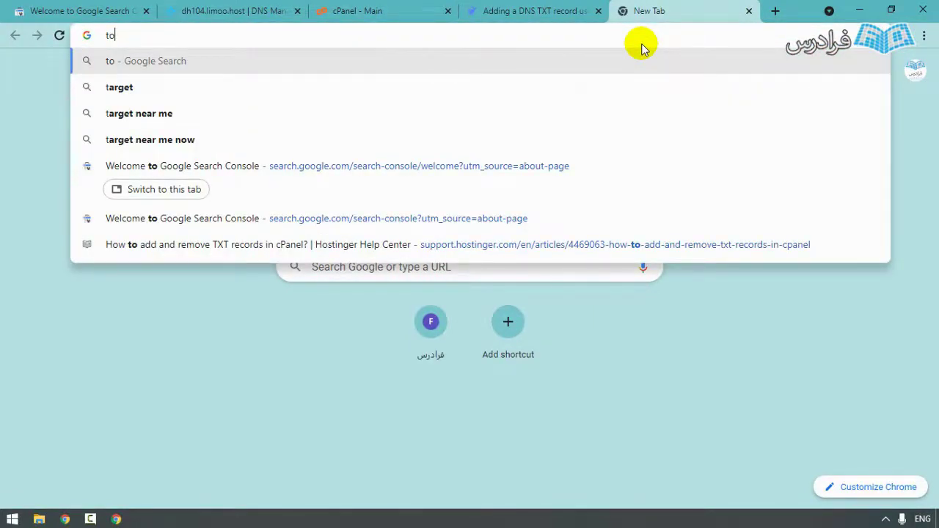
{"action": "type", "text": "dayis.ir."}
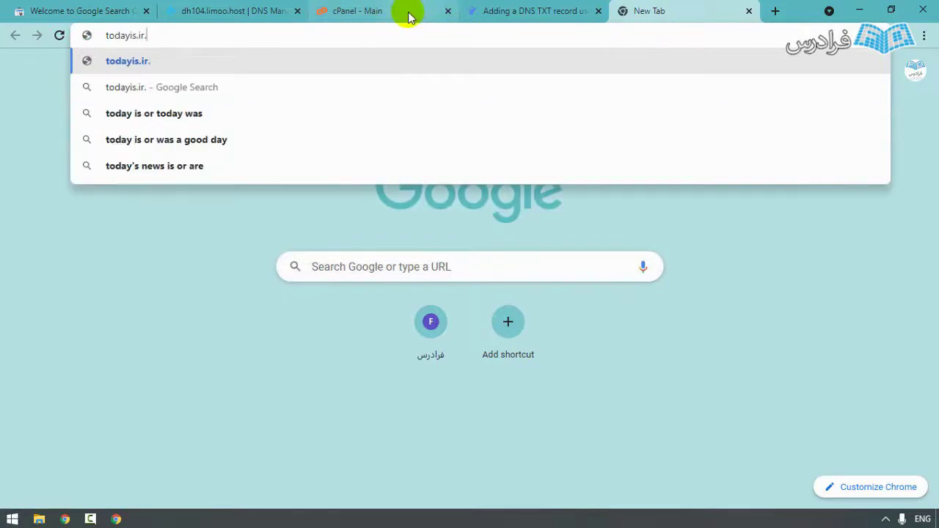
{"action": "left_click_drag", "start_coordinate": [157, 36], "coordinate": [78, 43]}
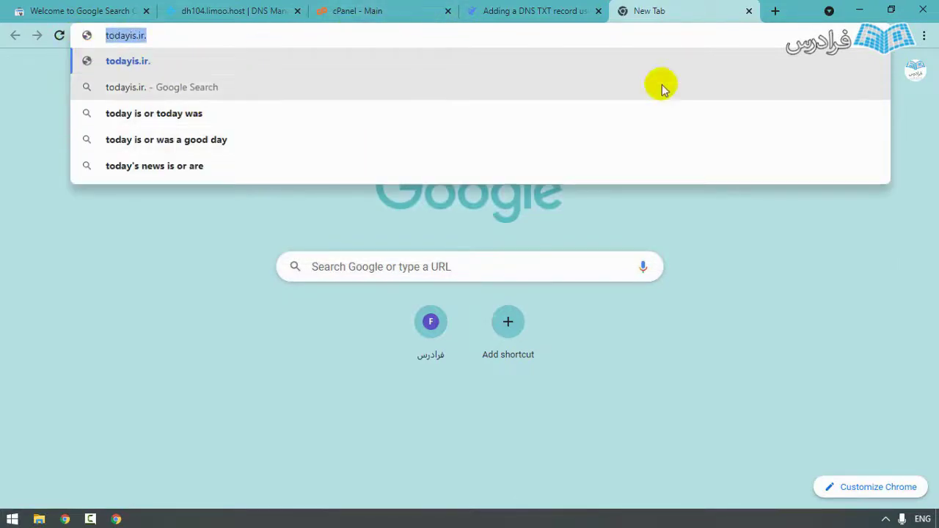
- Compare the guide's TXT record fields with the Search Console property page, and close the guide and the blank tab
{"action": "left_click", "coordinate": [525, 11]}
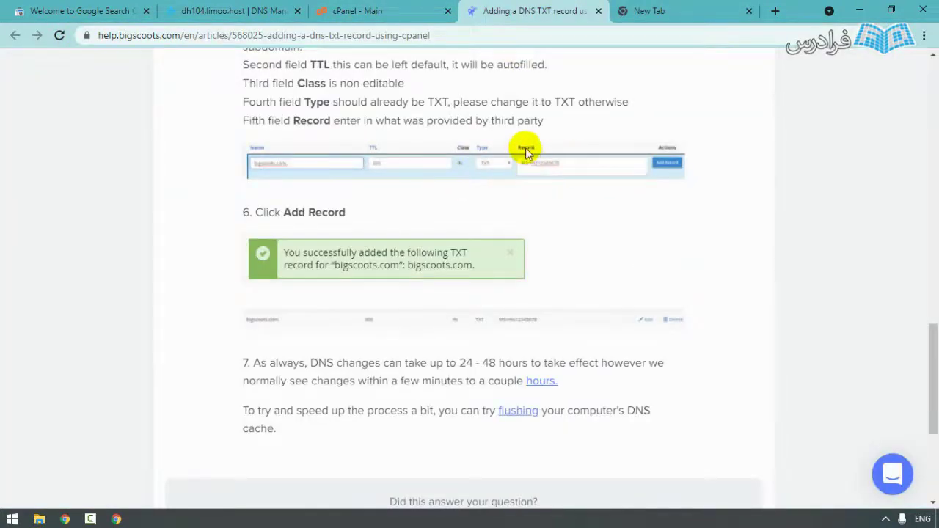
{"action": "left_click", "coordinate": [82, 15]}
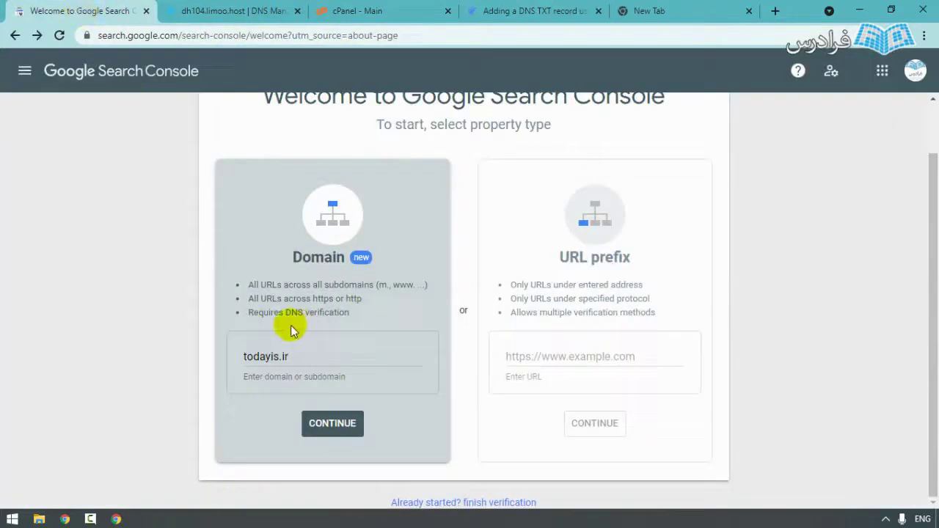
{"action": "left_click", "coordinate": [509, 14]}
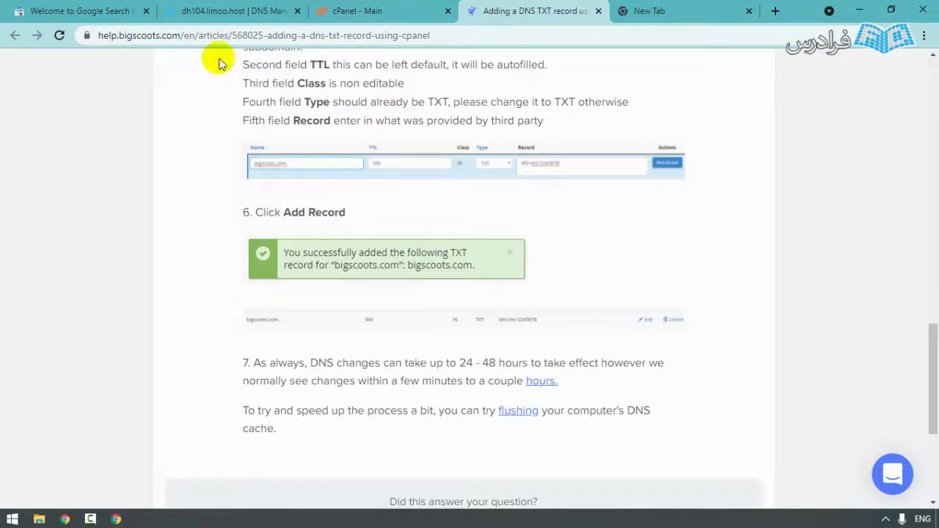
{"action": "left_click", "coordinate": [85, 11]}
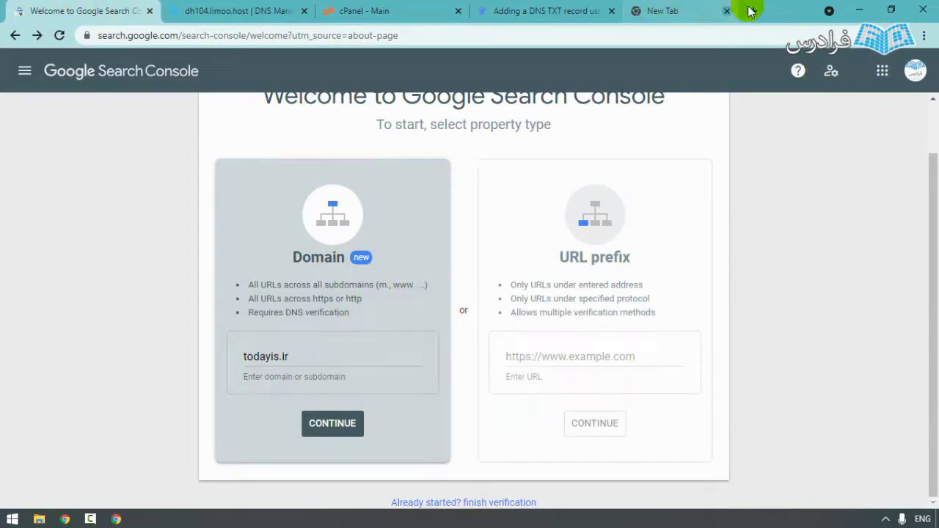
{"action": "left_click", "coordinate": [747, 11]}
{"action": "left_click", "coordinate": [657, 11]}
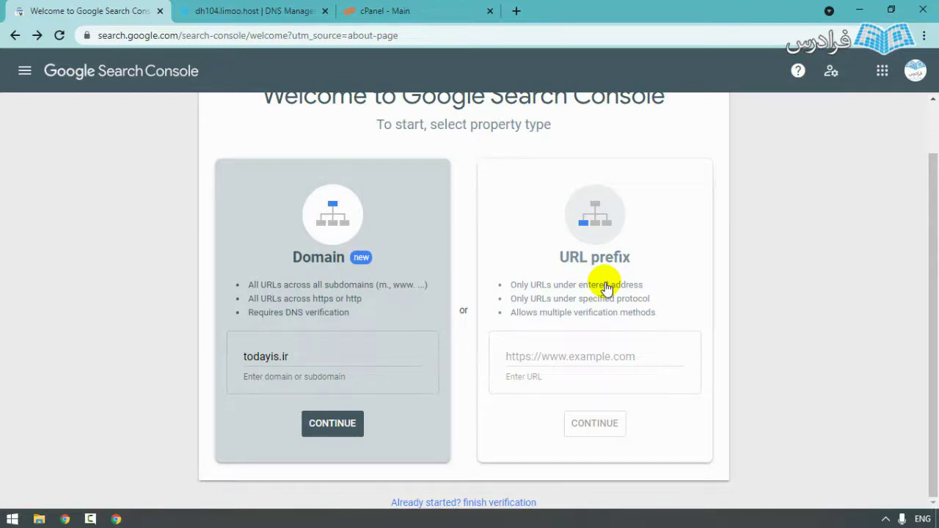
- Copy todayis.ir from the Domain property entry into the URL prefix property entry
{"action": "double_click", "coordinate": [273, 357]}
{"action": "key", "text": "ctrl+c"}
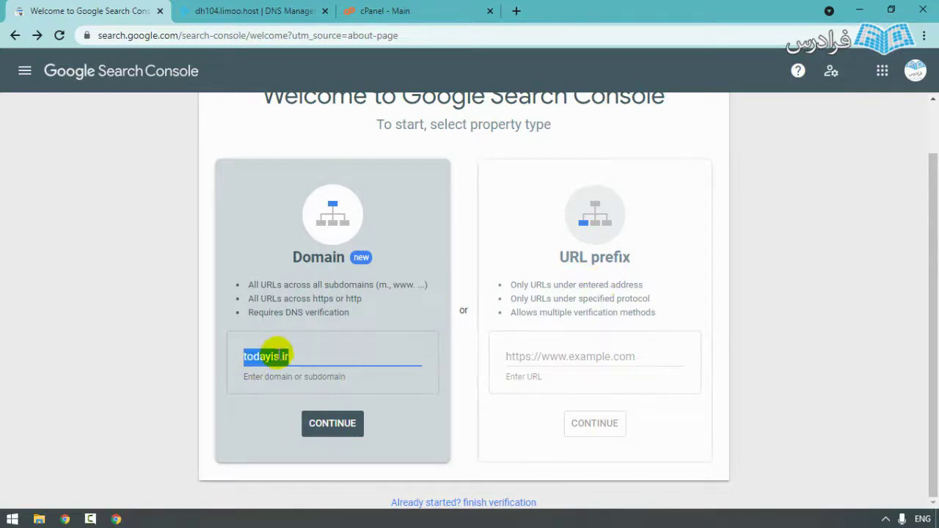
{"action": "left_click", "coordinate": [542, 356]}
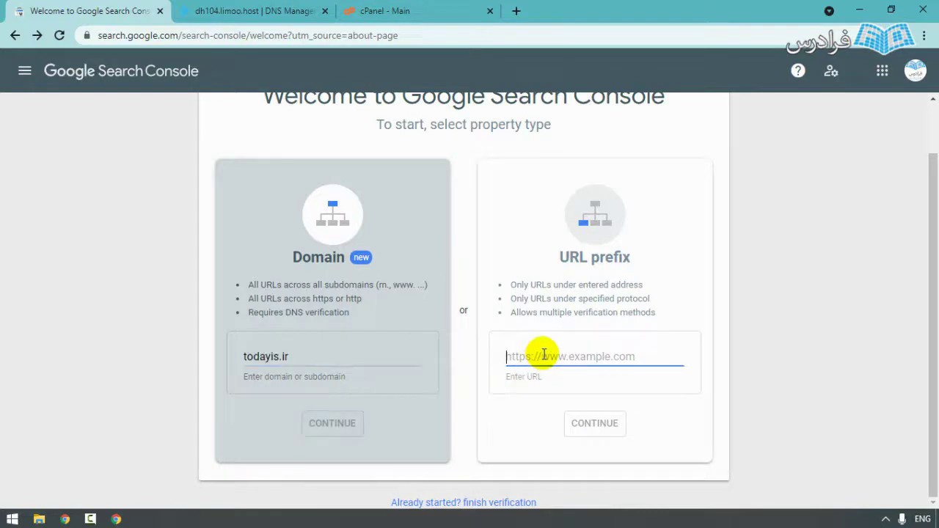
{"action": "key", "text": "ctrl+v"}
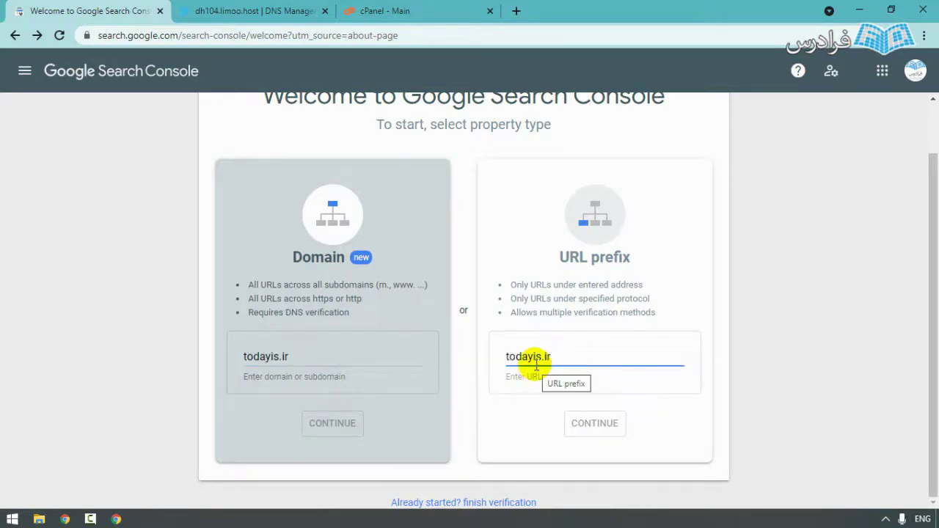
- Clear todayis.ir from the URL prefix property entry
{"action": "double_click", "coordinate": [537, 364]}
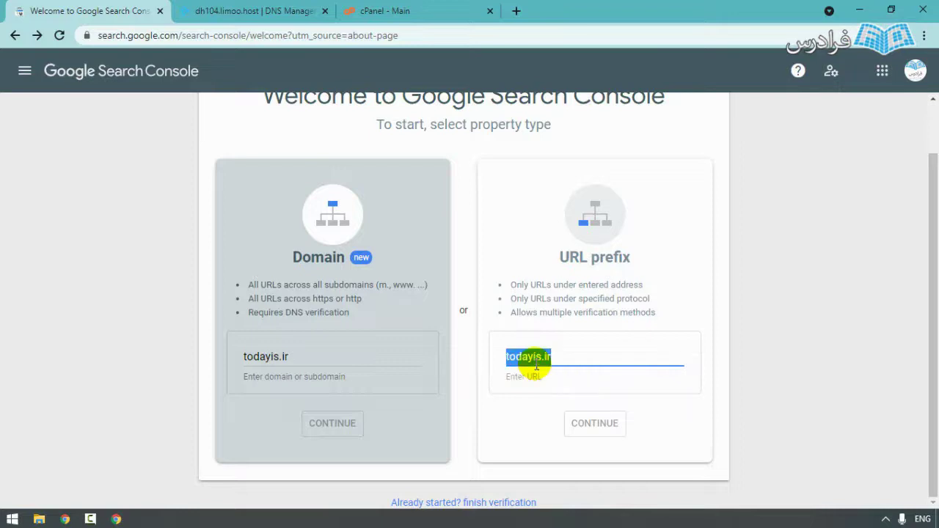
{"action": "key", "text": "BackSpace"}
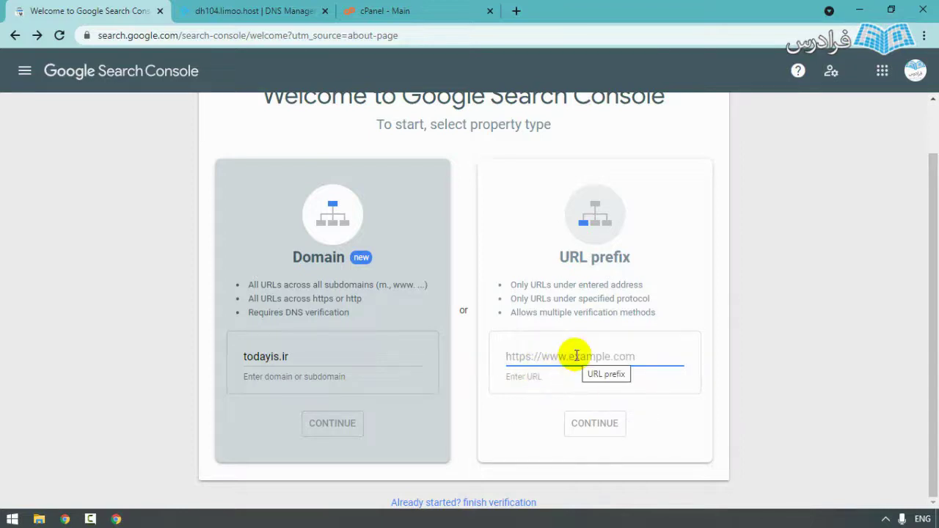
{"action": "left_click", "coordinate": [290, 357]}
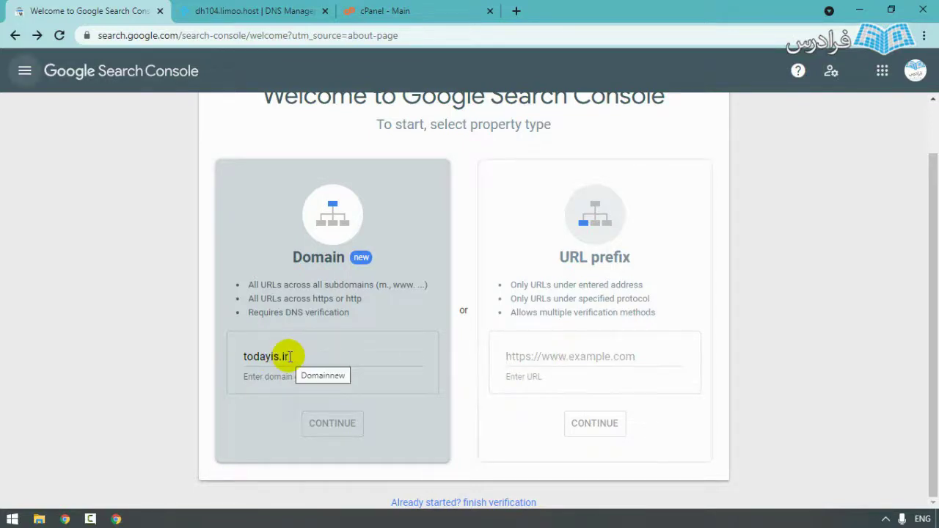
- Open the existing todayis.ir Domain property, and dismiss its welcome dialog and the Core Web Vitals tip
{"action": "left_click", "coordinate": [24, 70]}
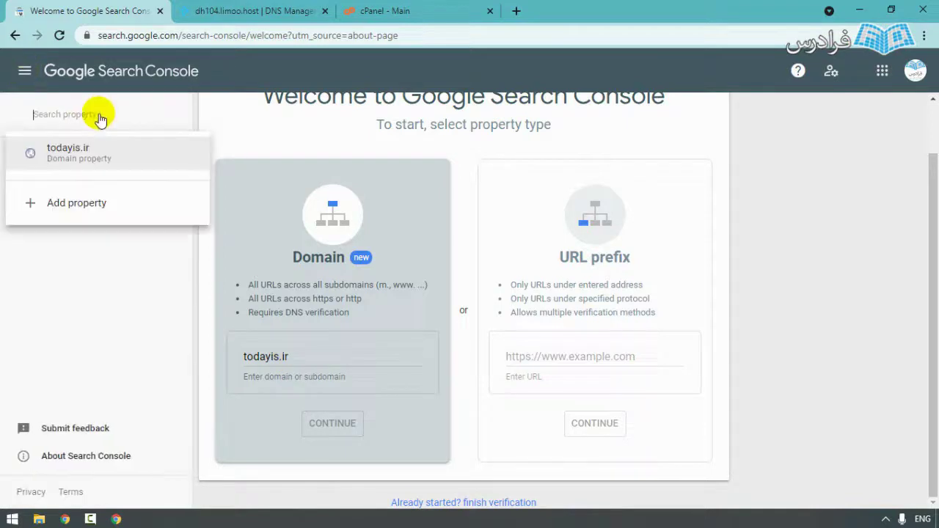
{"action": "left_click", "coordinate": [87, 150]}
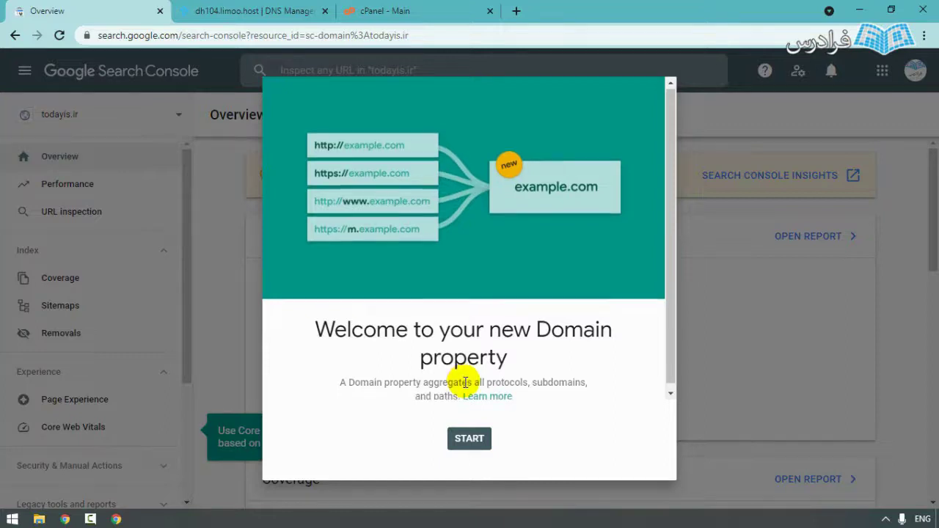
{"action": "left_click", "coordinate": [472, 440]}
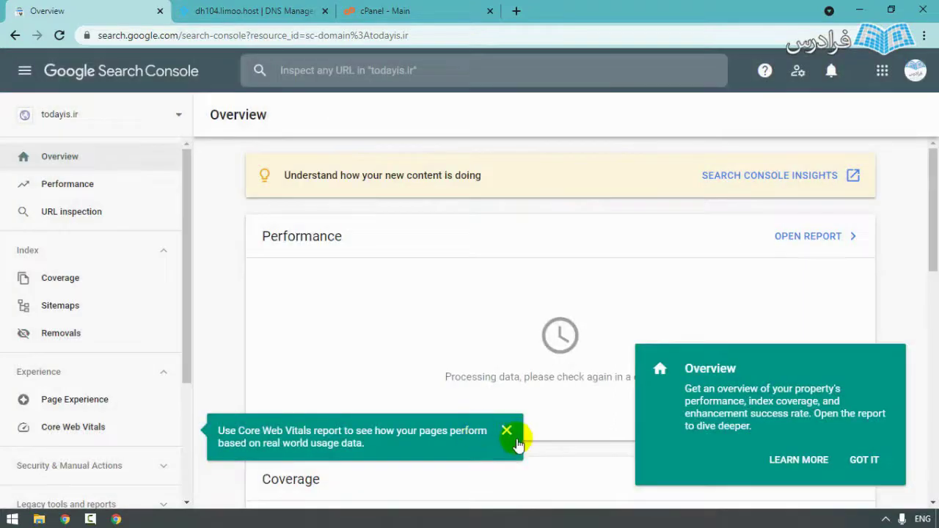
{"action": "left_click", "coordinate": [507, 433]}
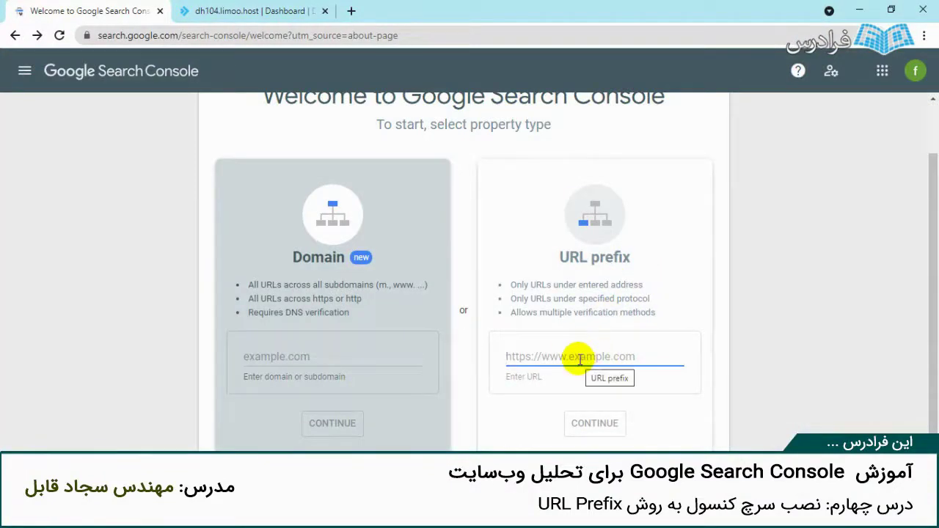
{"action": "type", "text": "blog."}
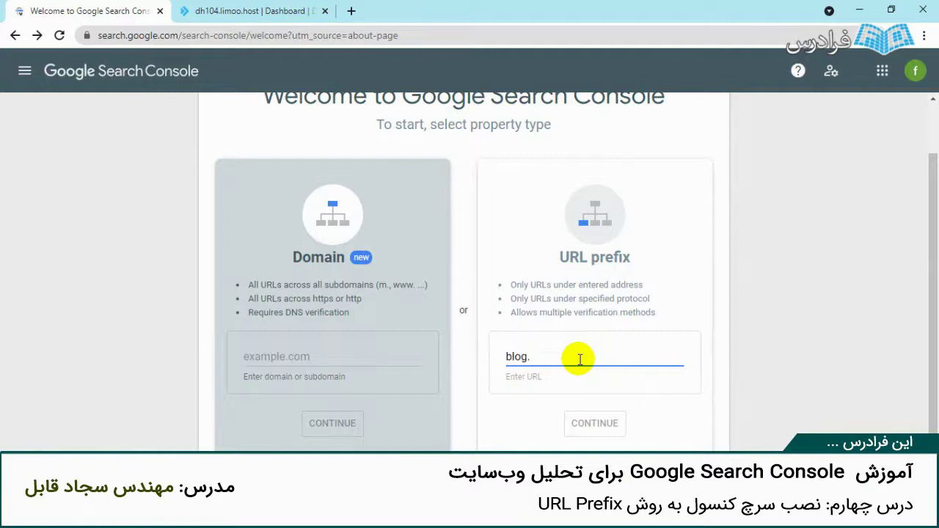
{"action": "key", "text": "BackSpace"}
{"action": "key", "text": "BackSpace"}
{"action": "key", "text": "BackSpace"}
{"action": "key", "text": "BackSpace"}
{"action": "key", "text": "BackSpace"}
{"action": "type", "text": "https://toda"}
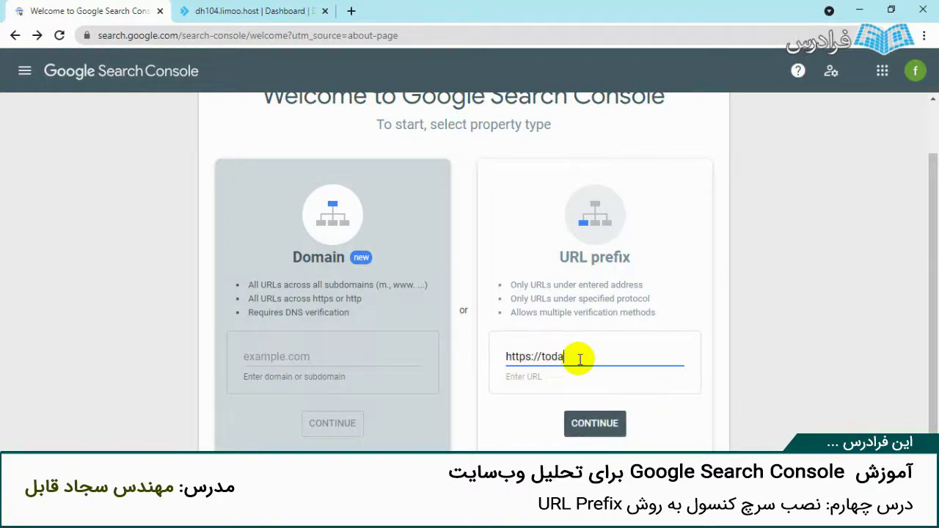
{"action": "type", "text": "yis.ir"}
{"action": "left_click", "coordinate": [541, 358]}
{"action": "type", "text": "www."}
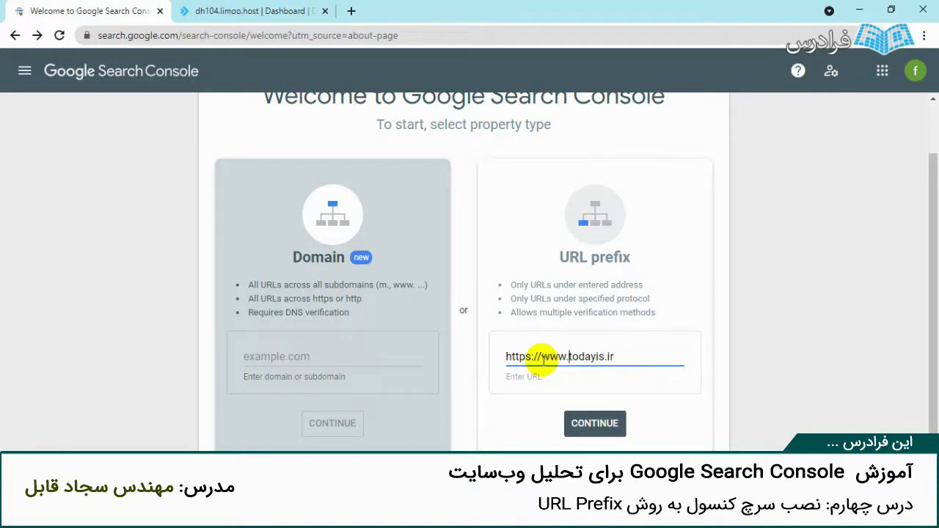
{"action": "triple_click", "coordinate": [543, 358]}
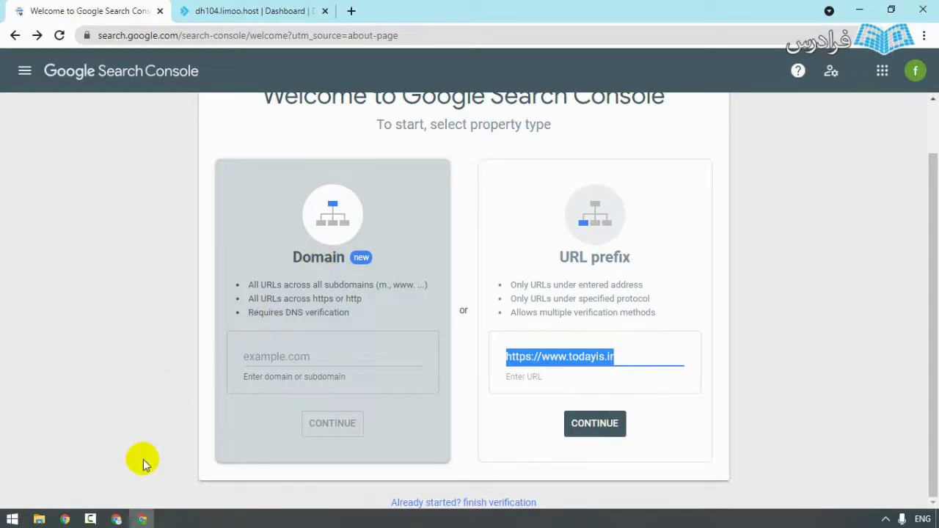
{"action": "left_click", "coordinate": [116, 520]}
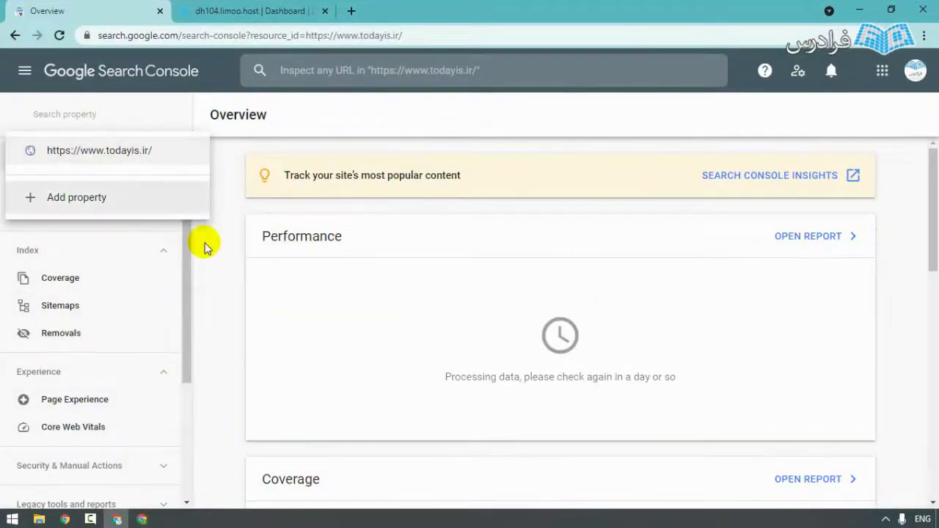
{"action": "left_click", "coordinate": [233, 244]}
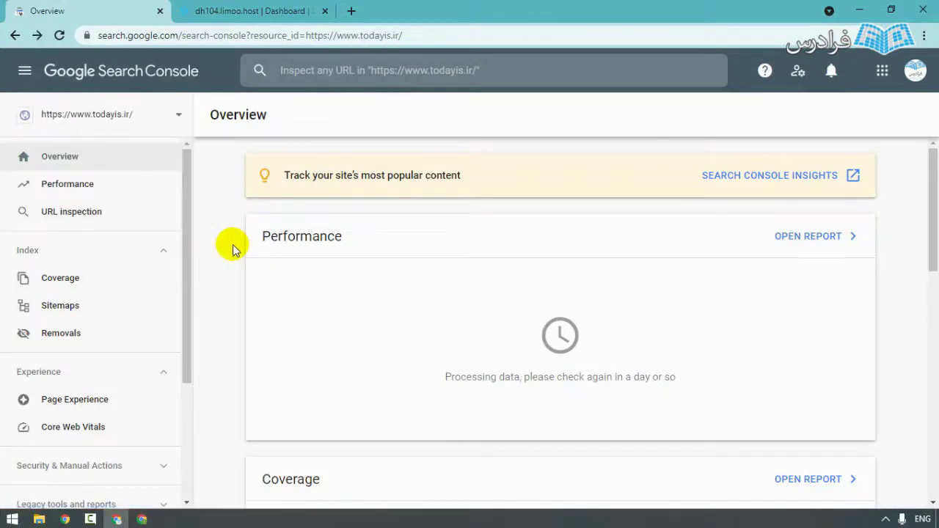
{"action": "left_click", "coordinate": [129, 122]}
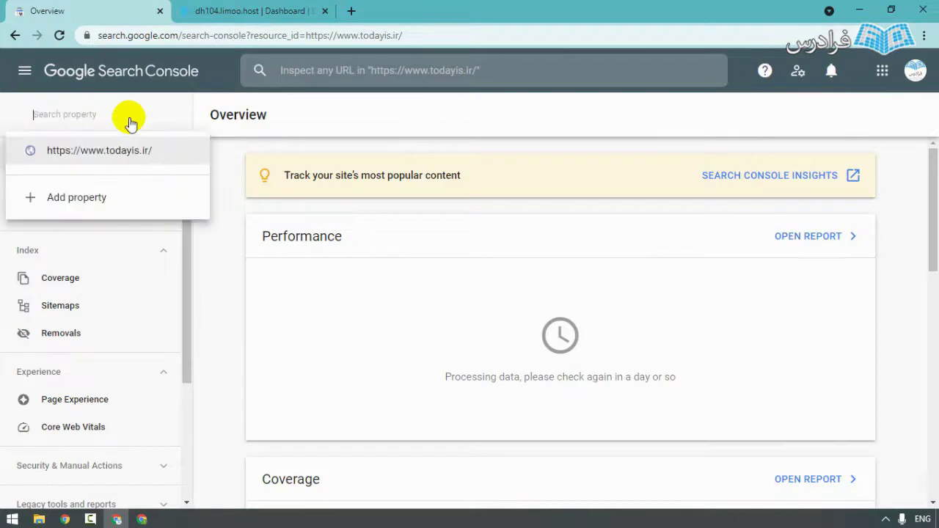
{"action": "left_click", "coordinate": [89, 206]}
{"action": "left_click", "coordinate": [693, 462]}
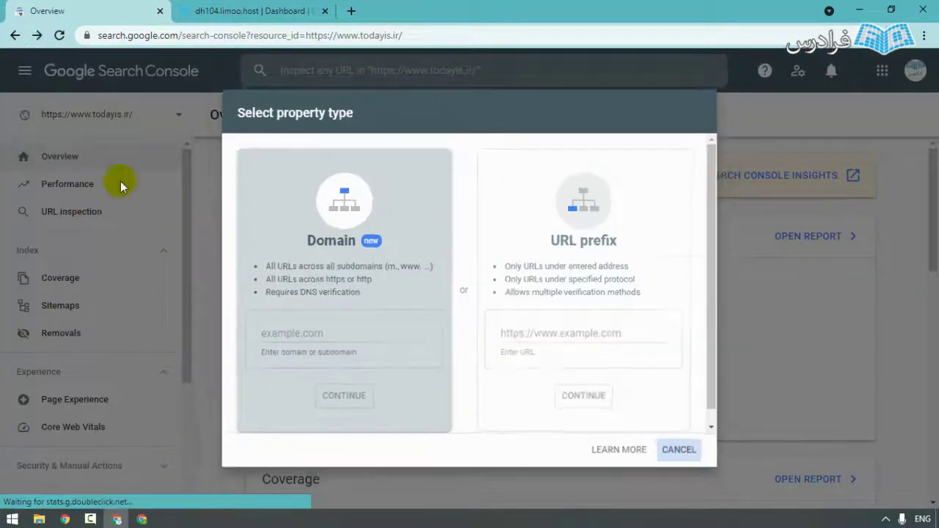
- Compare the Domain and URL prefix types offered for a new property, and cancel the dialog
{"action": "left_click", "coordinate": [95, 118]}
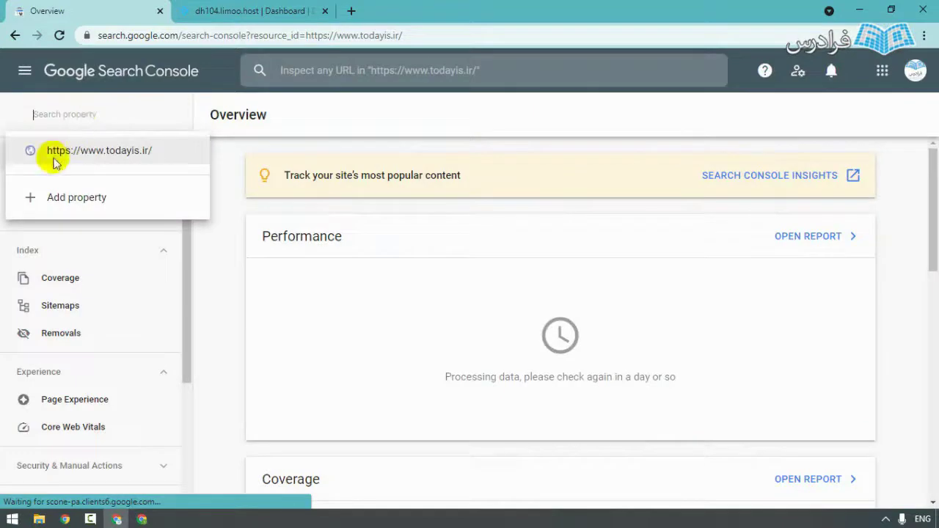
{"action": "left_click", "coordinate": [84, 200]}
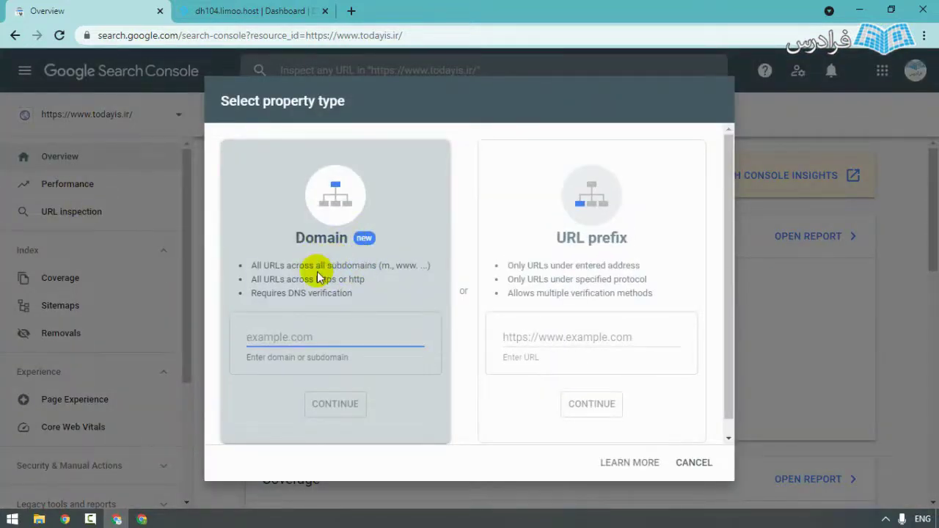
{"action": "left_click", "coordinate": [562, 336]}
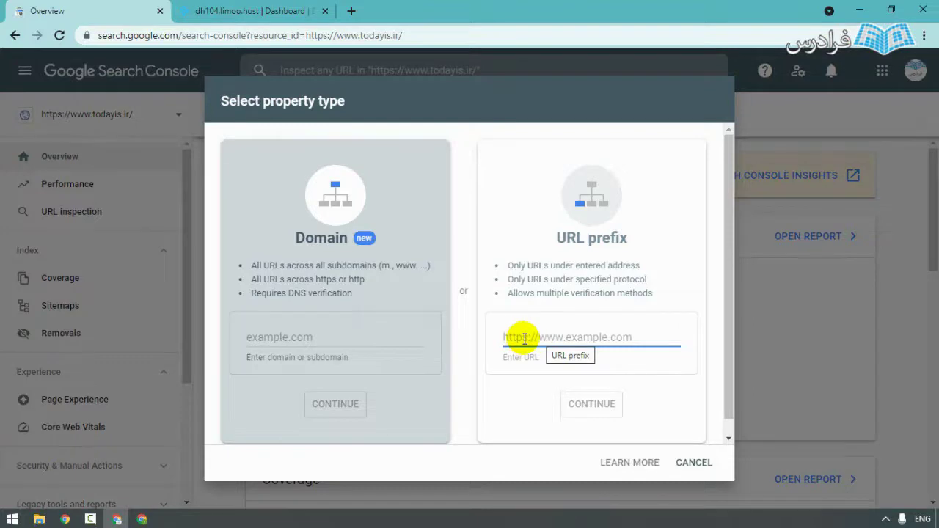
{"action": "left_click", "coordinate": [694, 462]}
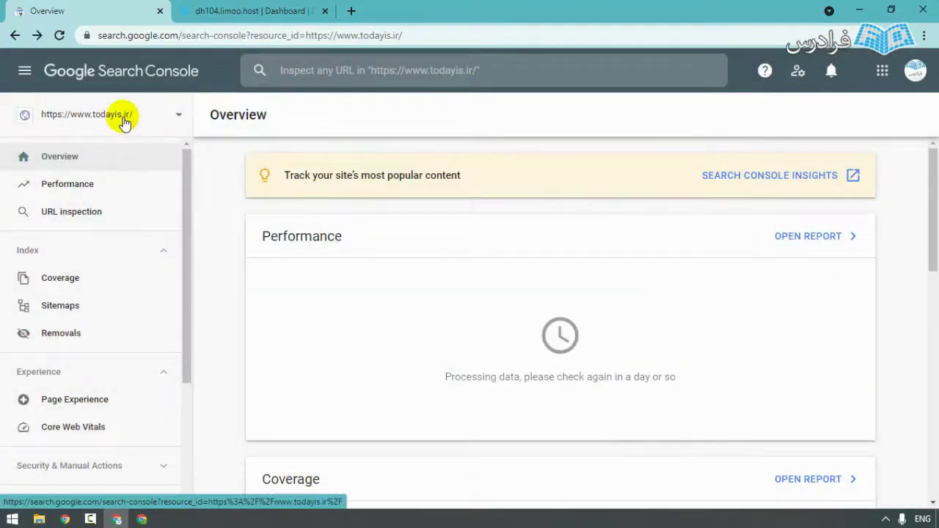
{"action": "left_click", "coordinate": [124, 120]}
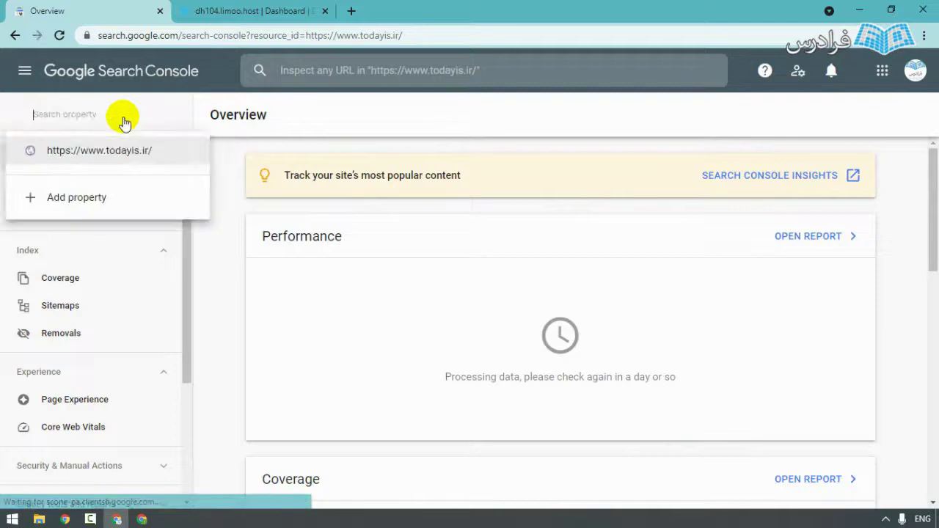
{"action": "left_click", "coordinate": [80, 200]}
{"action": "left_click", "coordinate": [524, 338]}
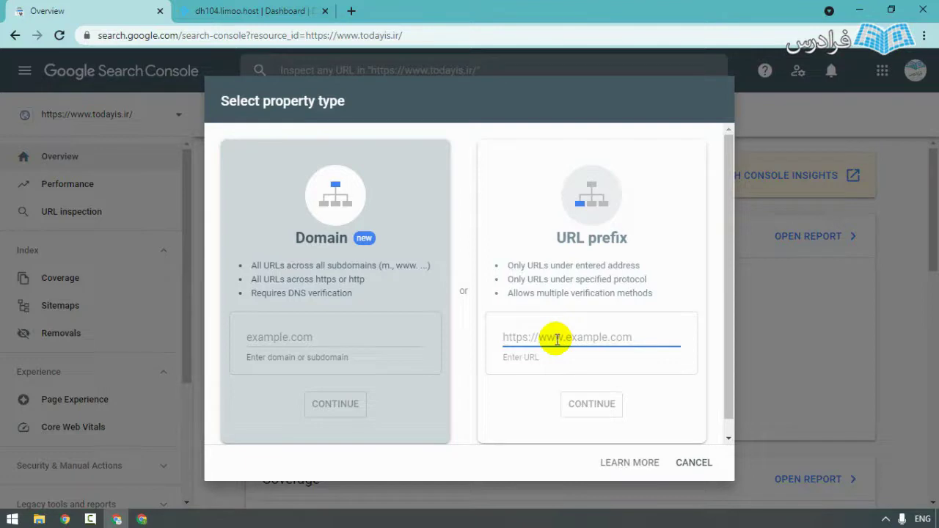
{"action": "type", "text": "htt"}
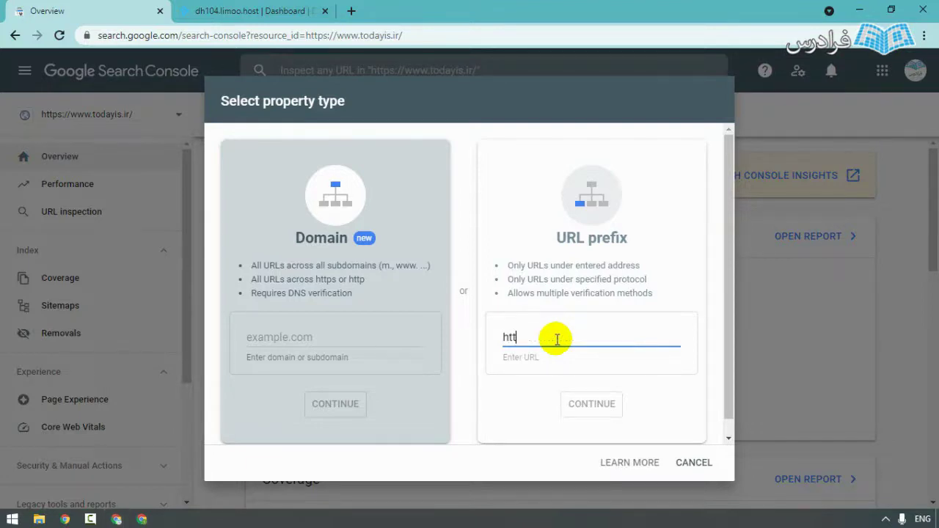
{"action": "type", "text": "ps://b"}
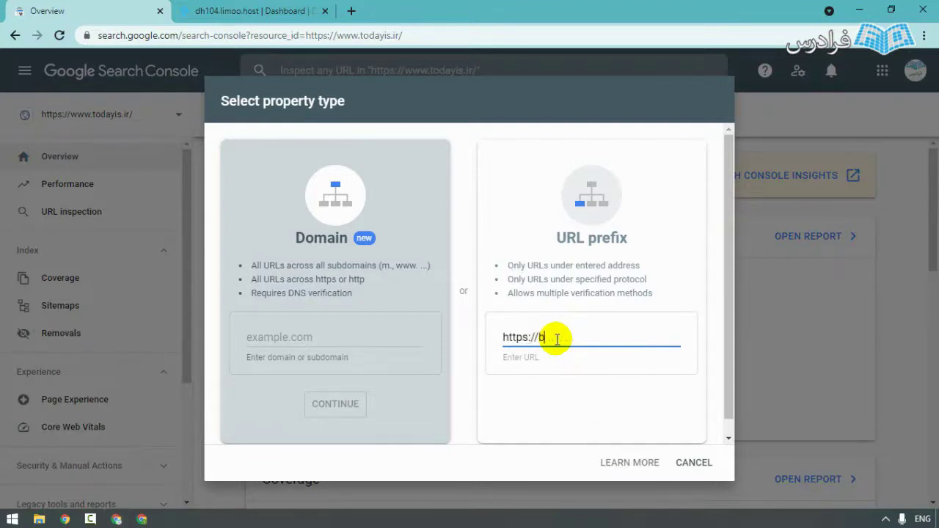
{"action": "type", "text": "log.to"}
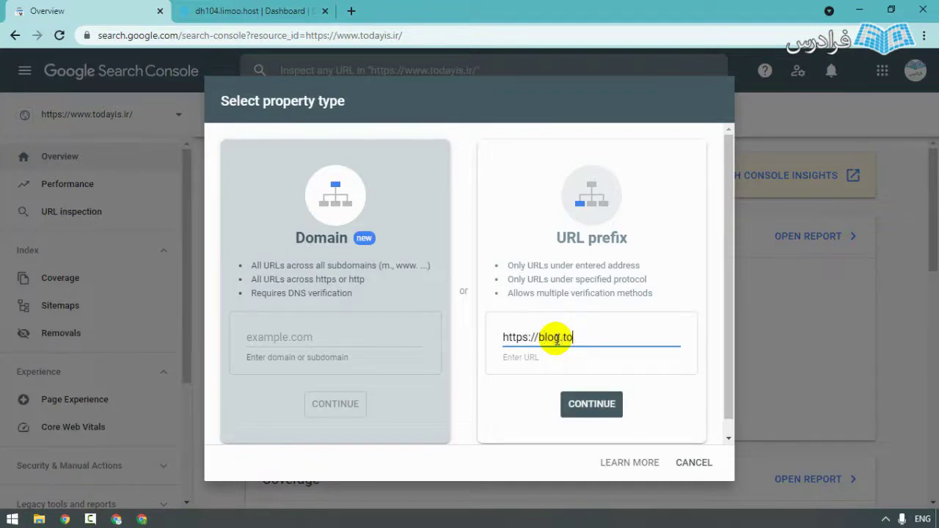
{"action": "type", "text": "dayis.ir"}
{"action": "left_click", "coordinate": [592, 401]}
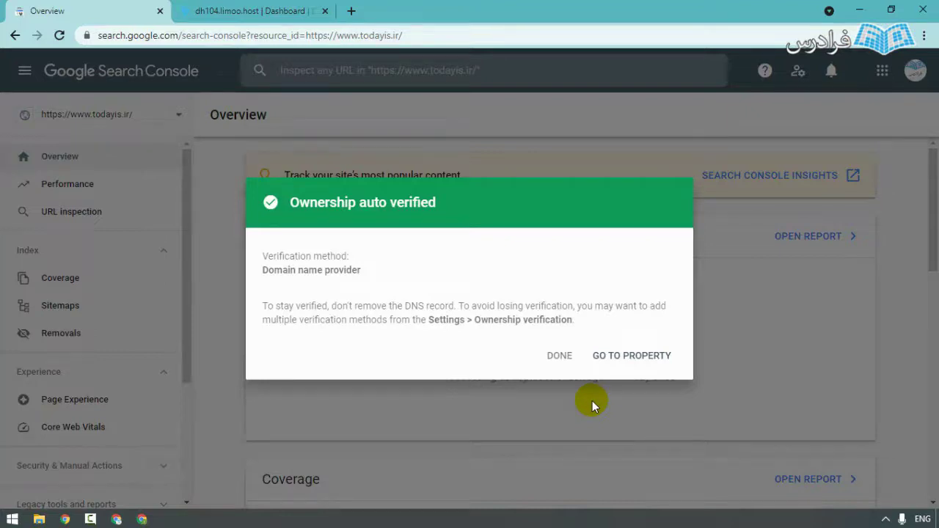
{"action": "left_click", "coordinate": [609, 357]}
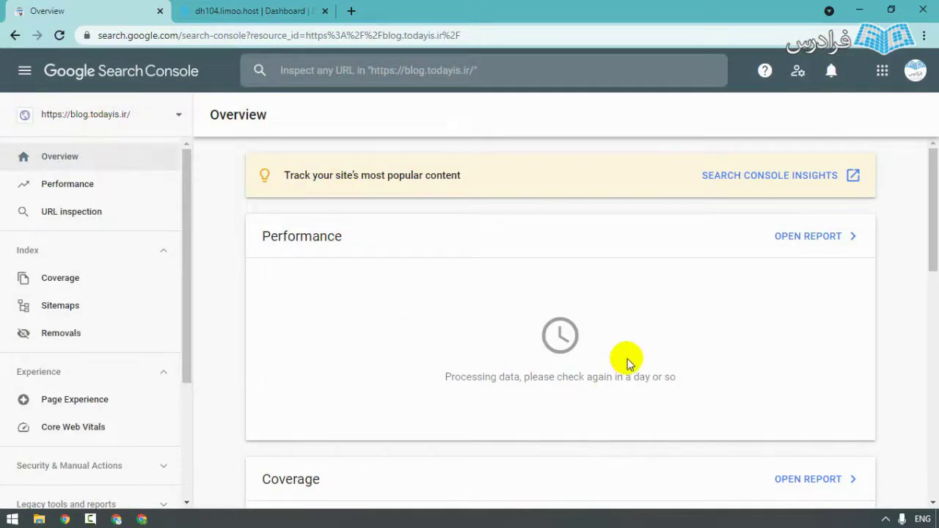
{"action": "scroll", "coordinate": [628, 364], "scroll_direction": "down", "scroll_amount": 1}
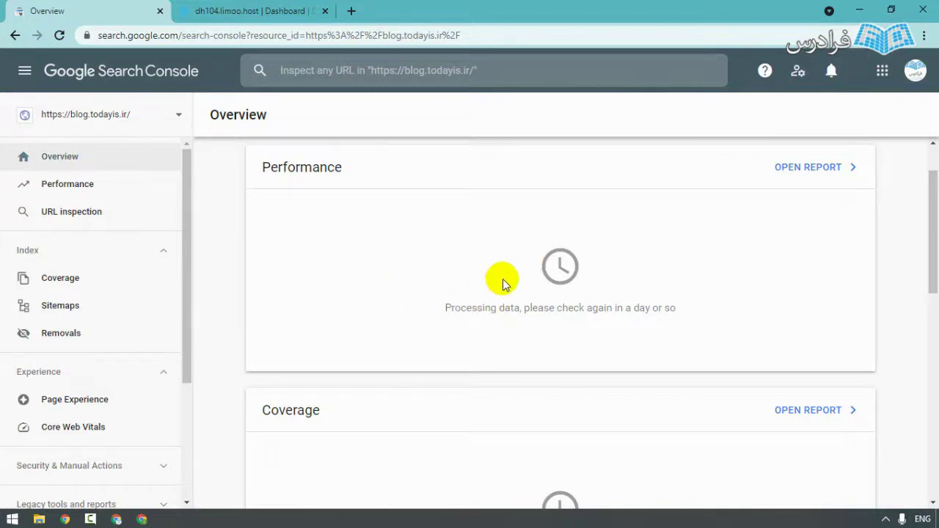
{"action": "left_click", "coordinate": [142, 519]}
{"action": "scroll", "coordinate": [549, 397], "scroll_direction": "up", "scroll_amount": 1}
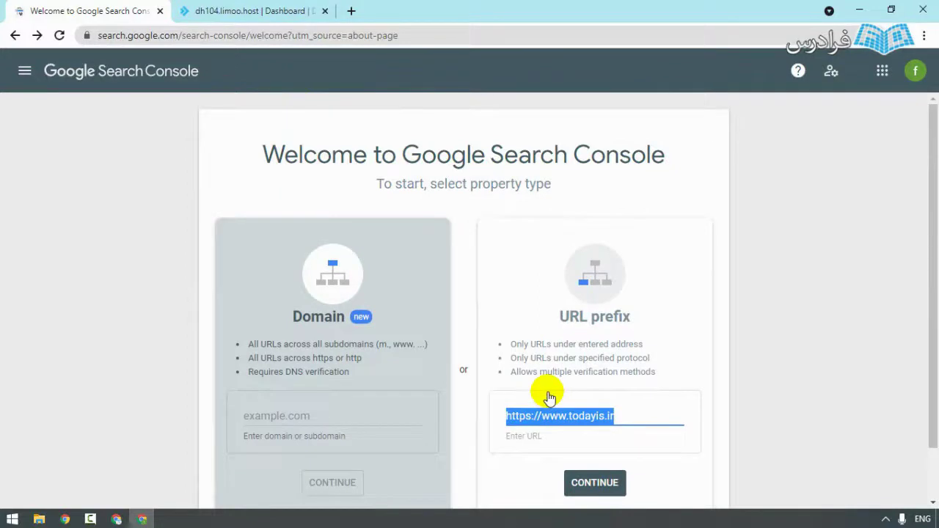
{"action": "scroll", "coordinate": [613, 328], "scroll_direction": "down", "scroll_amount": 2}
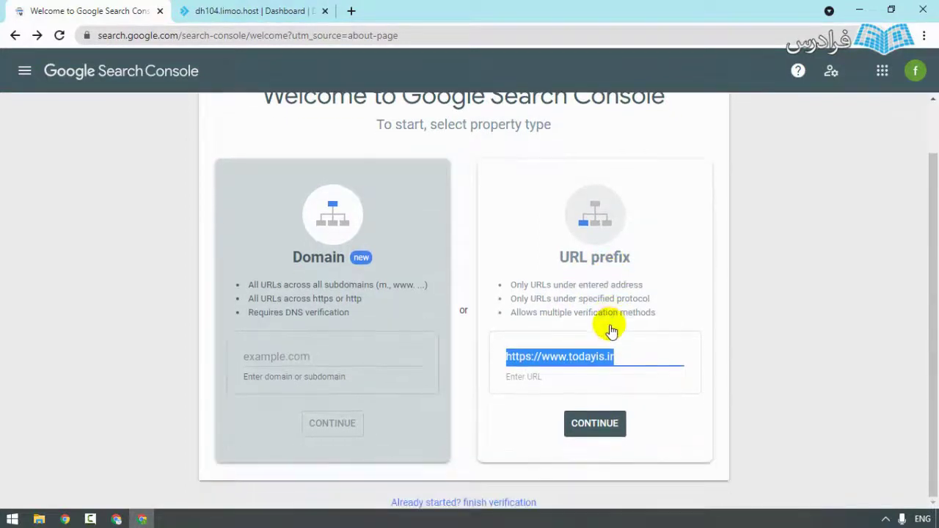
{"action": "left_click", "coordinate": [615, 358]}
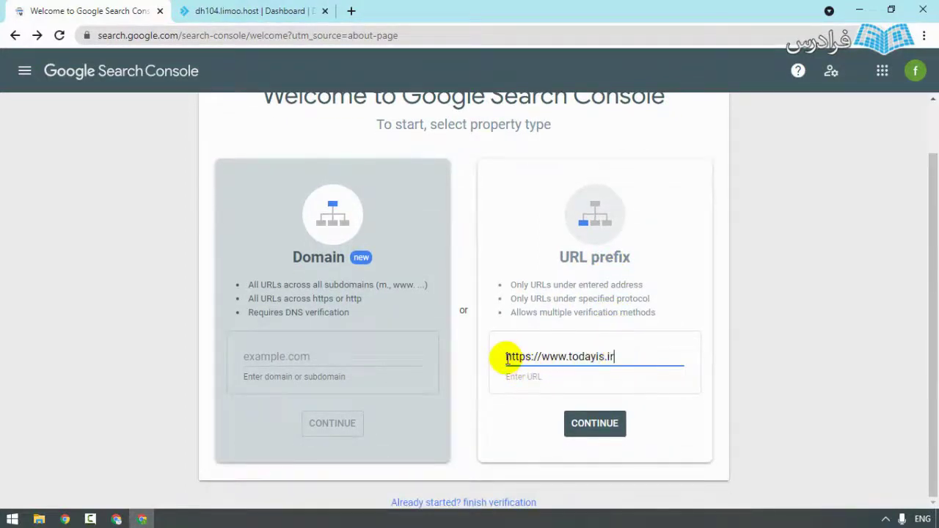
{"action": "left_click_drag", "start_coordinate": [504, 357], "coordinate": [615, 358]}
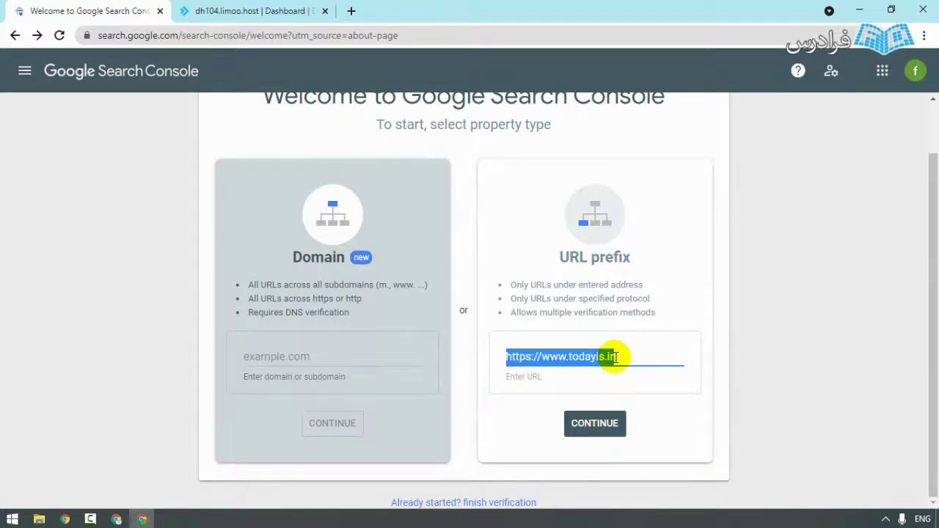
{"action": "left_click", "coordinate": [529, 357]}
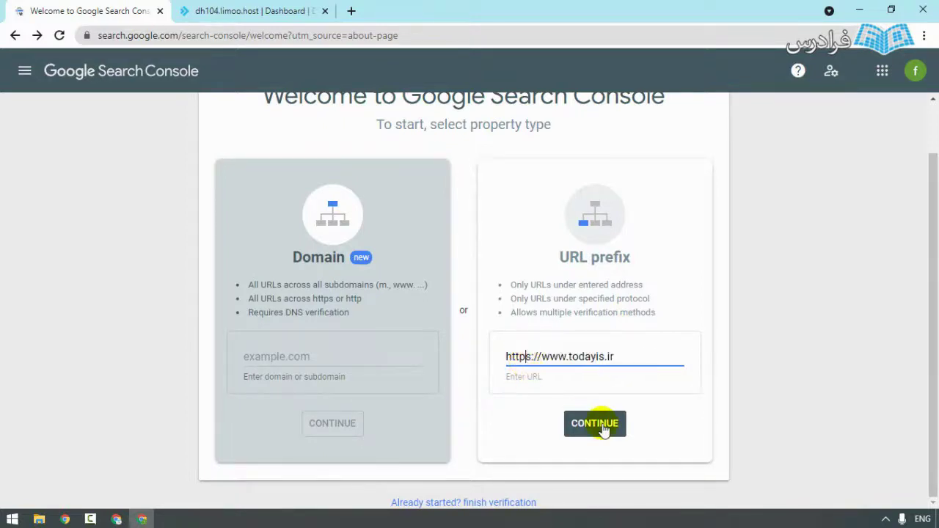
{"action": "left_click", "coordinate": [602, 426]}
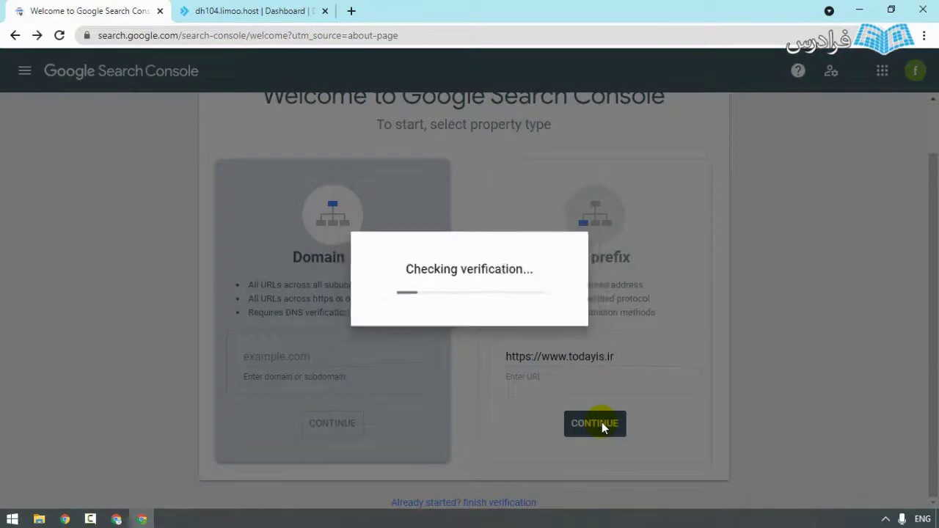
{"action": "scroll", "coordinate": [511, 371], "scroll_direction": "down", "scroll_amount": 3}
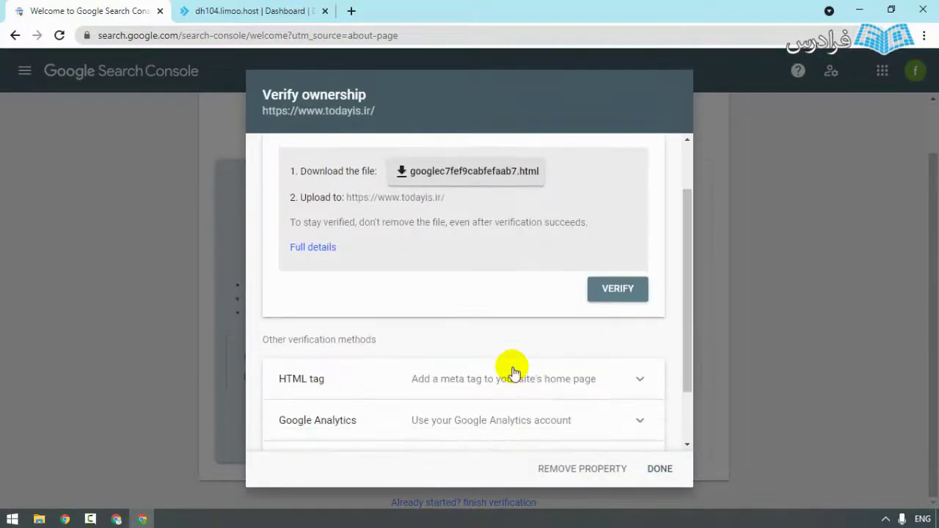
{"action": "scroll", "coordinate": [514, 373], "scroll_direction": "down", "scroll_amount": 1}
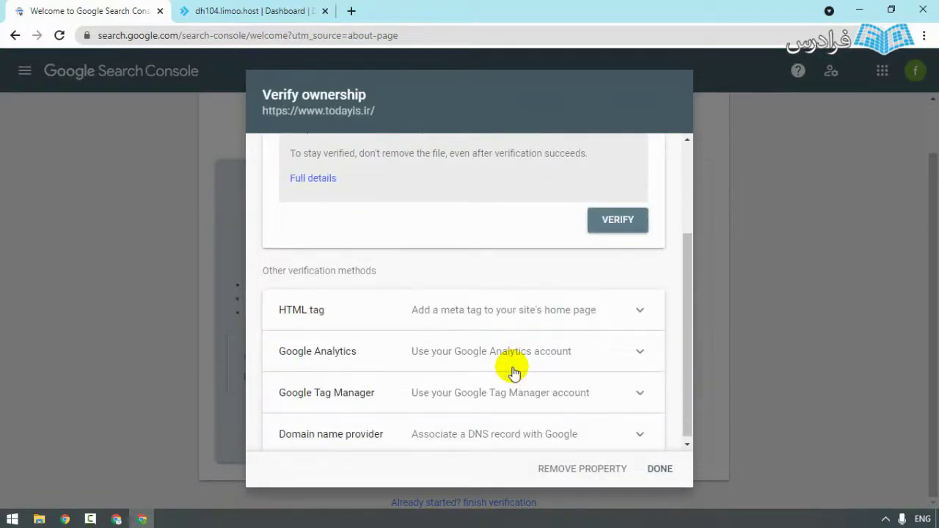
{"action": "scroll", "coordinate": [513, 372], "scroll_direction": "up", "scroll_amount": 4}
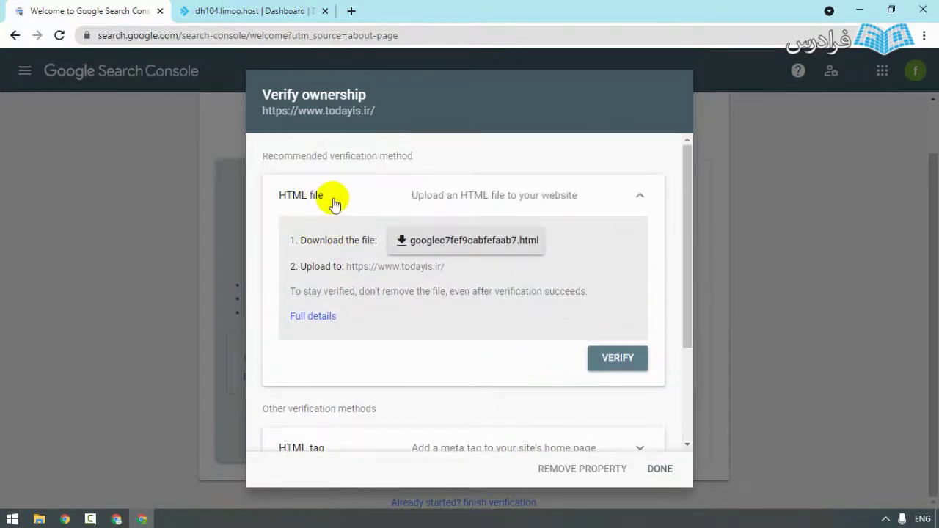
{"action": "scroll", "coordinate": [338, 206], "scroll_direction": "down", "scroll_amount": 1}
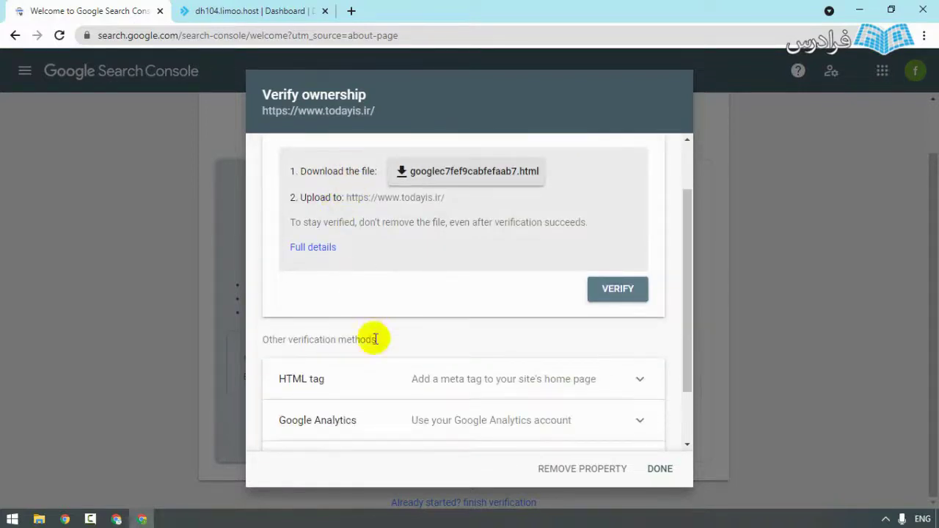
{"action": "scroll", "coordinate": [337, 388], "scroll_direction": "down", "scroll_amount": 1}
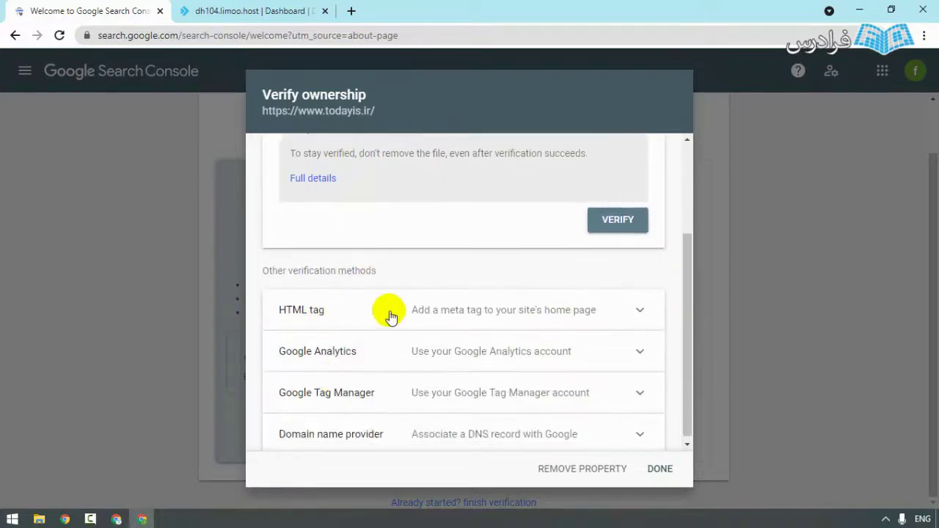
{"action": "scroll", "coordinate": [412, 315], "scroll_direction": "up", "scroll_amount": 2}
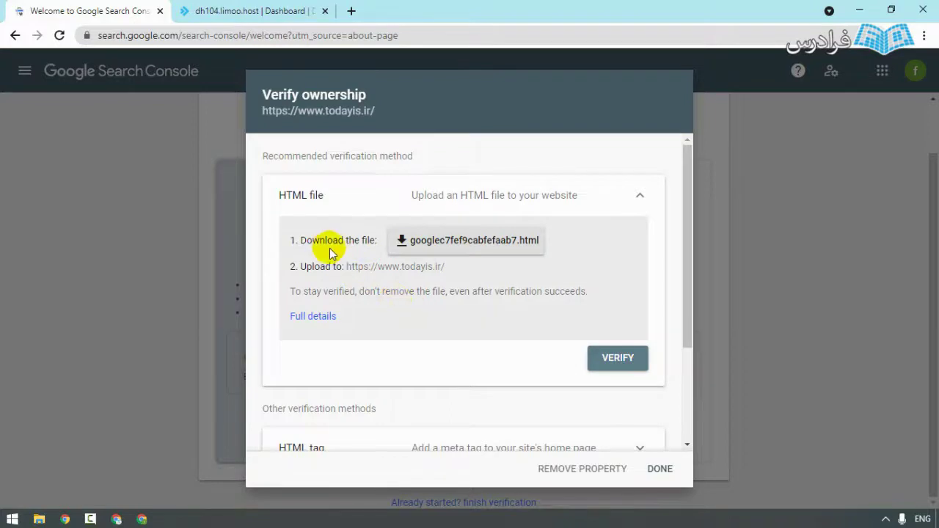
{"action": "left_click", "coordinate": [445, 245]}
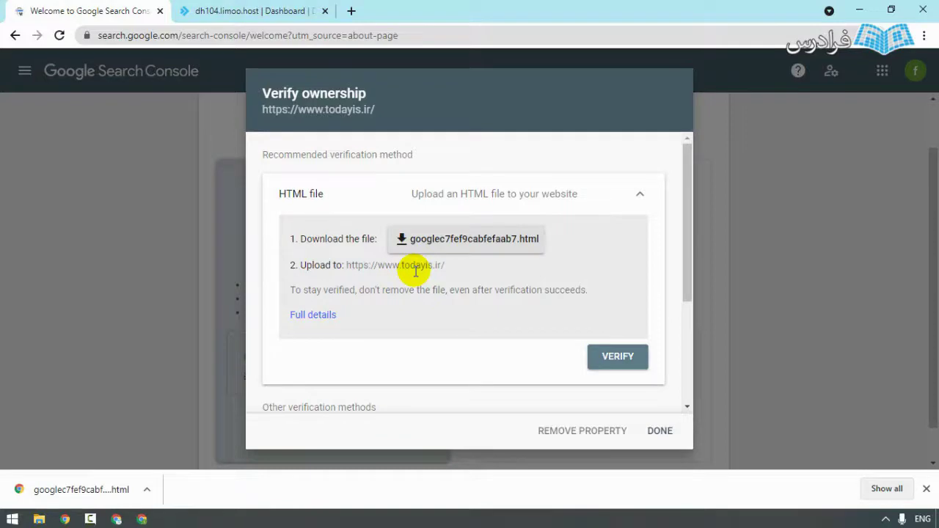
- Upload the downloaded verification file to todayis.ir's public_html folder in the DirectAdmin file manager
{"action": "left_click", "coordinate": [242, 10]}
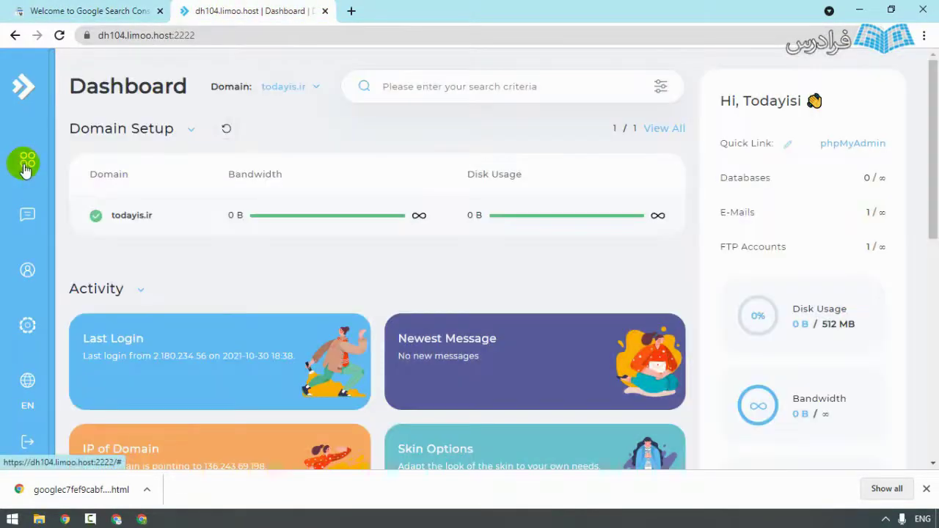
{"action": "mouse_move", "coordinate": [27, 160]}
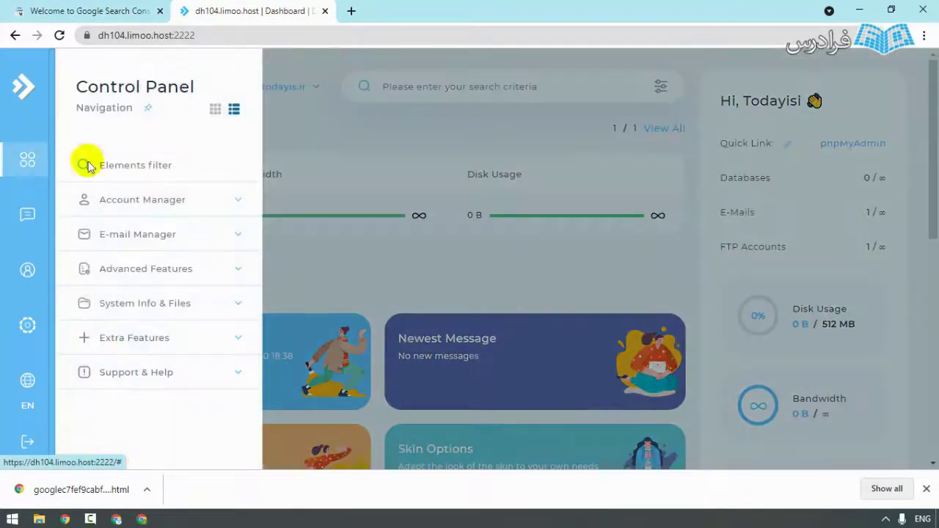
{"action": "left_click", "coordinate": [233, 303]}
{"action": "left_click", "coordinate": [151, 339]}
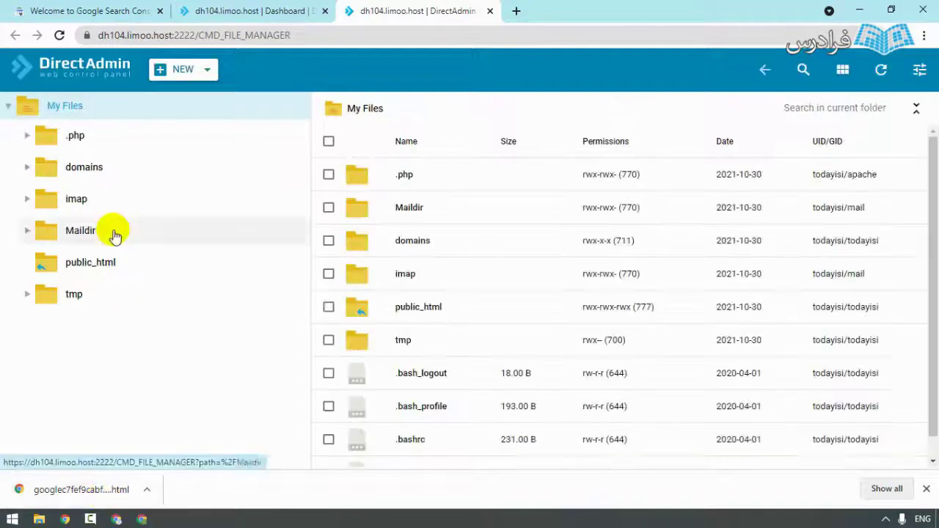
{"action": "left_click", "coordinate": [97, 264]}
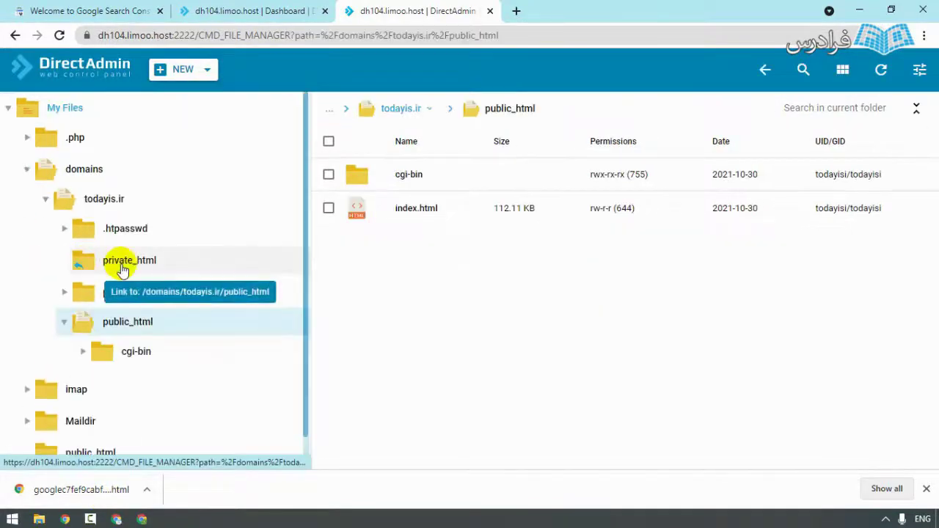
{"action": "left_click_drag", "start_coordinate": [56, 491], "coordinate": [571, 267]}
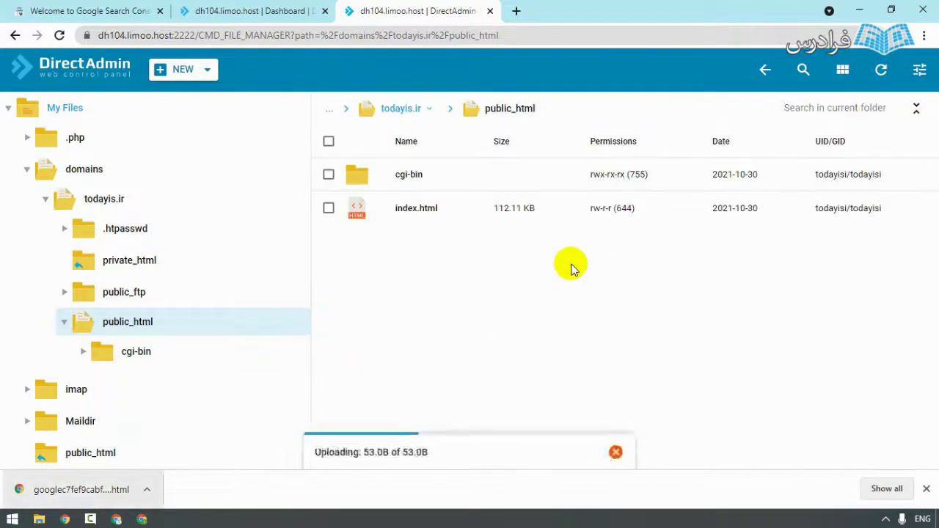
- Return to the Verify ownership dialog in Search Console, and examine the instructions of the HTML tag method
{"action": "left_click", "coordinate": [134, 9]}
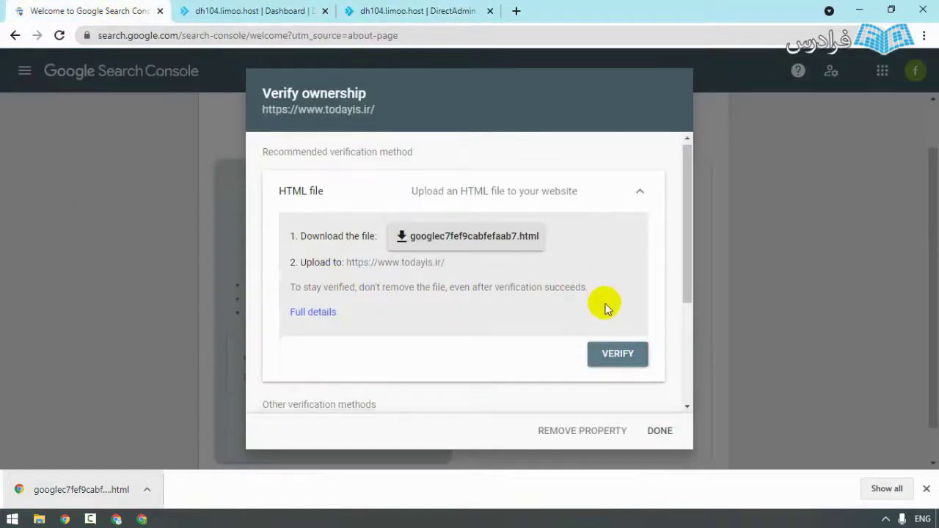
{"action": "scroll", "coordinate": [609, 305], "scroll_direction": "down", "scroll_amount": 1}
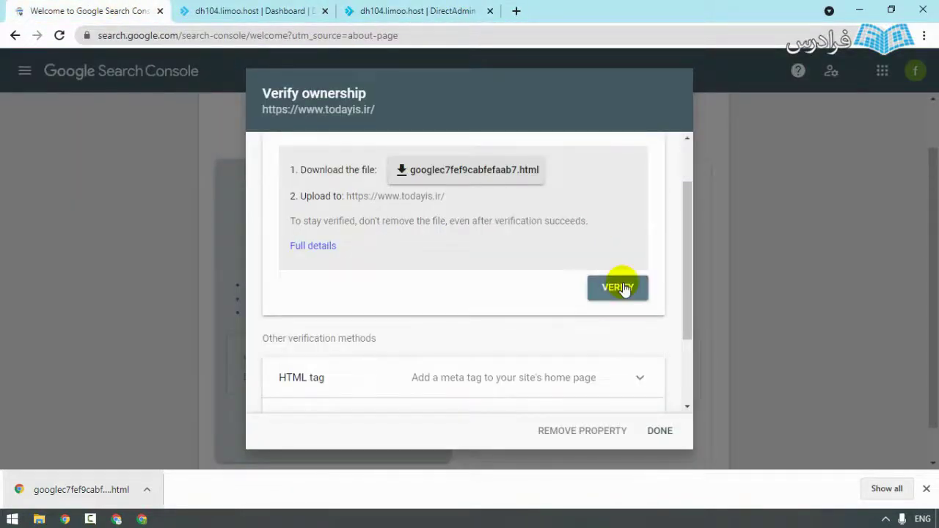
{"action": "scroll", "coordinate": [623, 288], "scroll_direction": "down", "scroll_amount": 2}
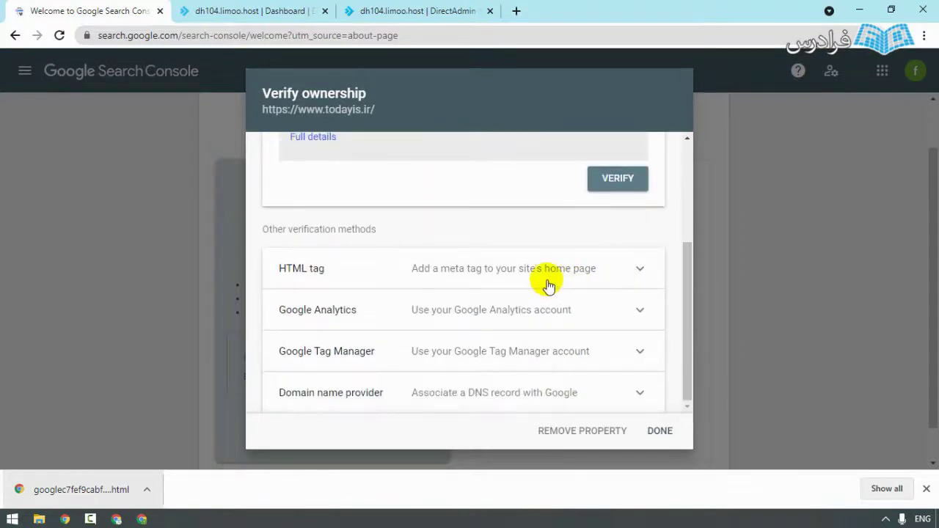
{"action": "left_click", "coordinate": [549, 286]}
{"action": "scroll", "coordinate": [549, 286], "scroll_direction": "down", "scroll_amount": 1}
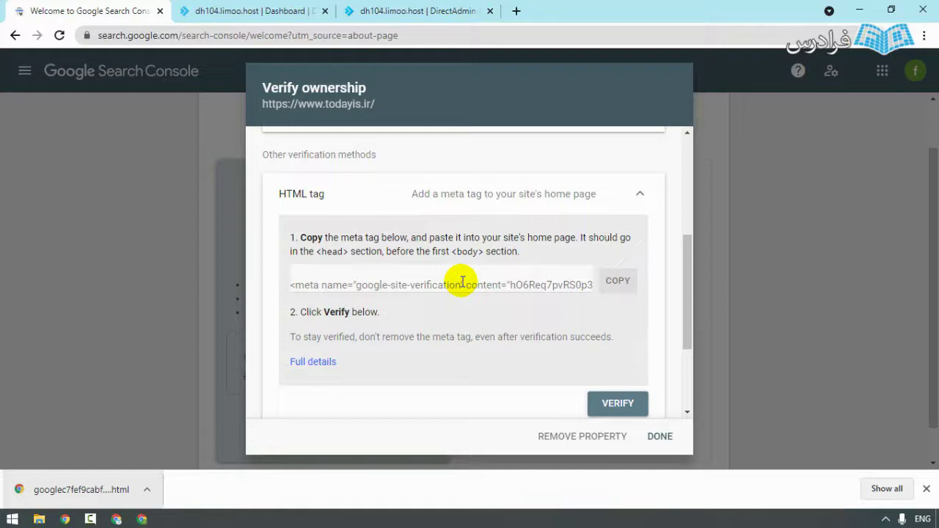
{"action": "scroll", "coordinate": [463, 282], "scroll_direction": "up", "scroll_amount": 3}
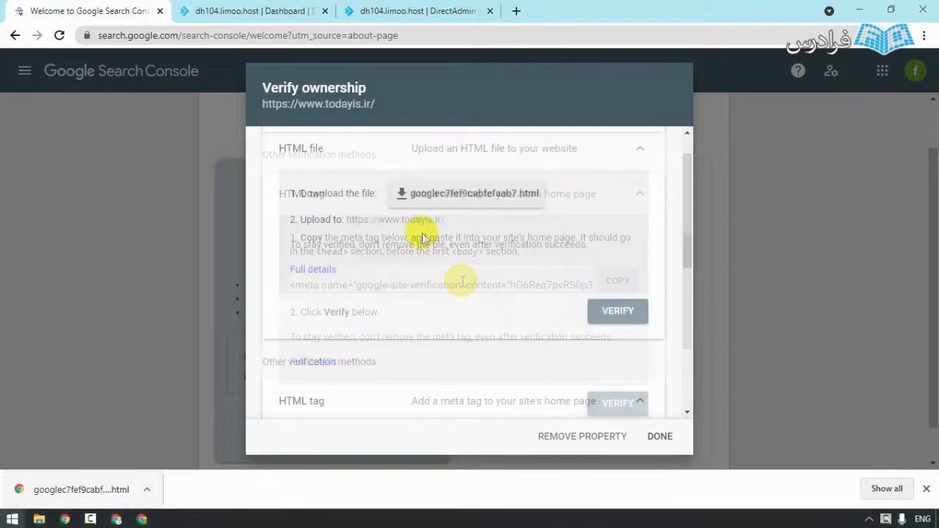
- Open the WordPress admin at todayis.ir/wp-admin/ in a new tab, and open the theme editor in a separate tab
{"action": "left_click", "coordinate": [518, 11]}
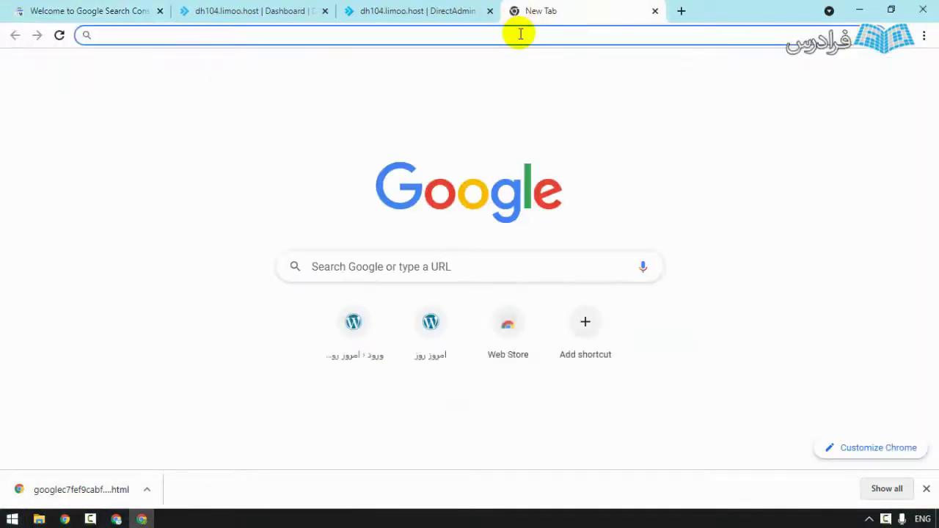
{"action": "type", "text": "todayis.ir/wp-admin/"}
{"action": "key", "text": "Return"}
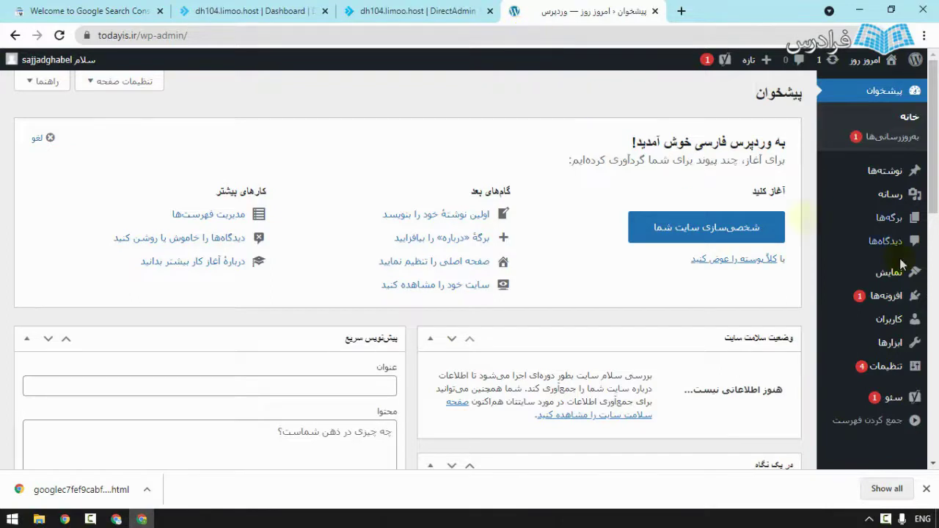
{"action": "scroll", "coordinate": [884, 273], "scroll_direction": "down", "scroll_amount": 1}
{"action": "mouse_move", "coordinate": [884, 274]}
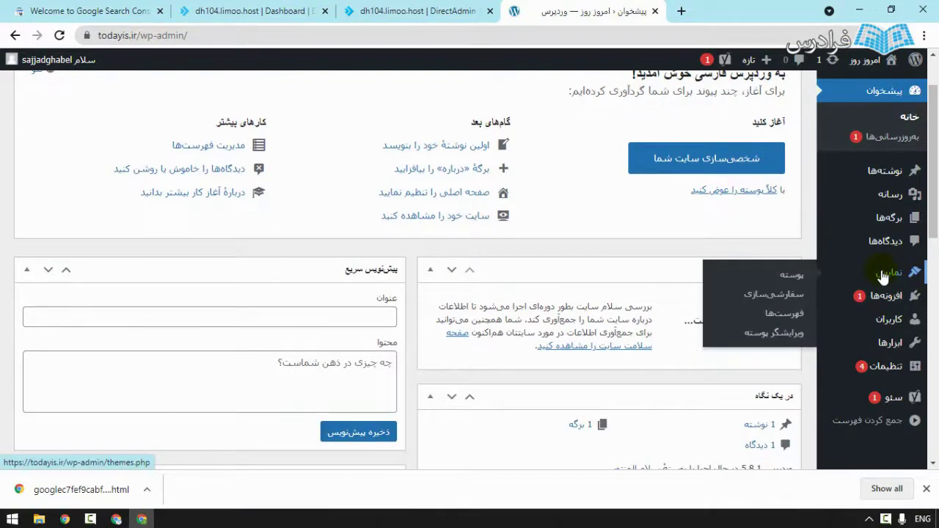
{"action": "middle_click", "coordinate": [749, 334]}
- Open the webmaster tools settings of Yoast SEO in the WordPress admin
{"action": "scroll", "coordinate": [751, 332], "scroll_direction": "down", "scroll_amount": 1}
{"action": "mouse_move", "coordinate": [892, 404]}
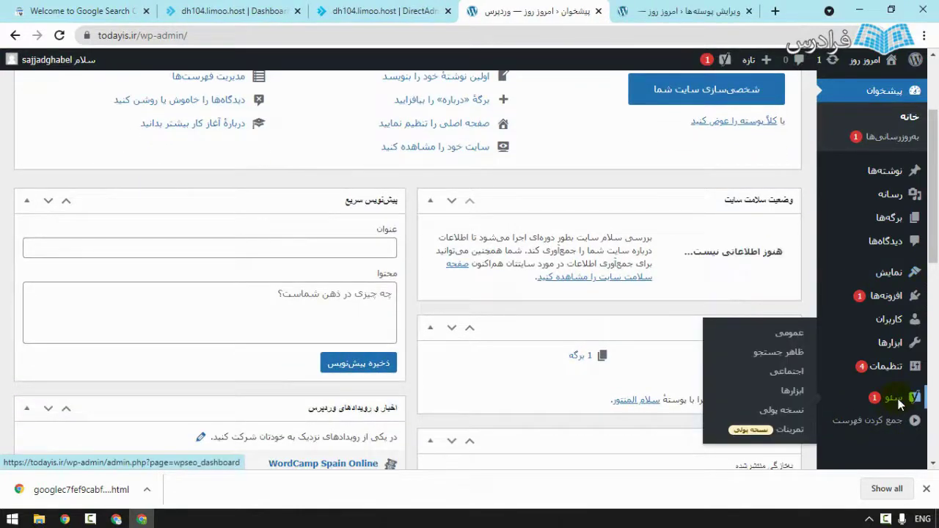
{"action": "left_click", "coordinate": [901, 403]}
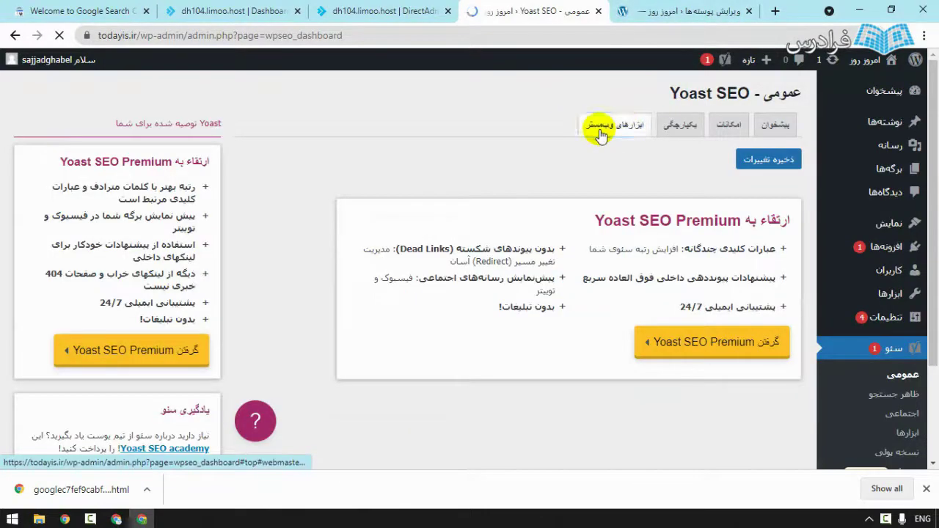
{"action": "left_click", "coordinate": [614, 129]}
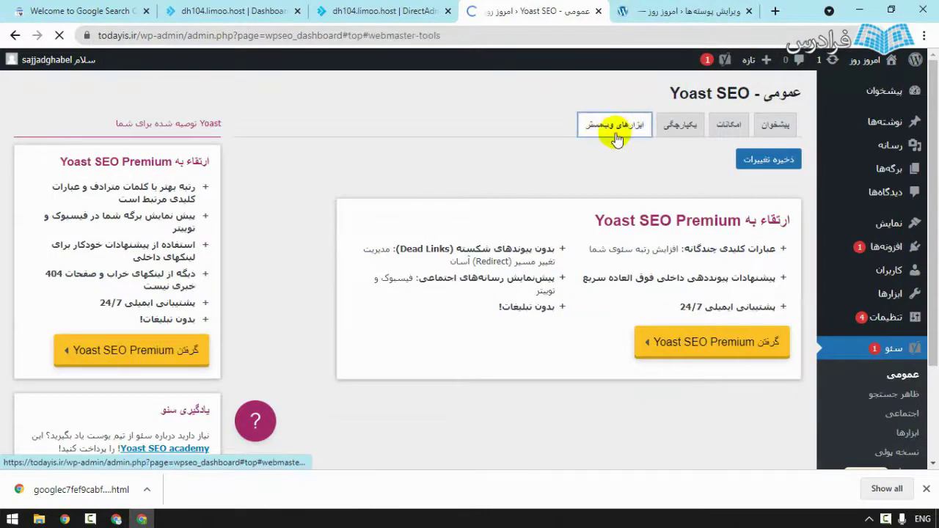
- Copy the HTML tag from the Search Console verification dialog, and paste it as the Google verification code in Yoast SEO
{"action": "left_click", "coordinate": [99, 10]}
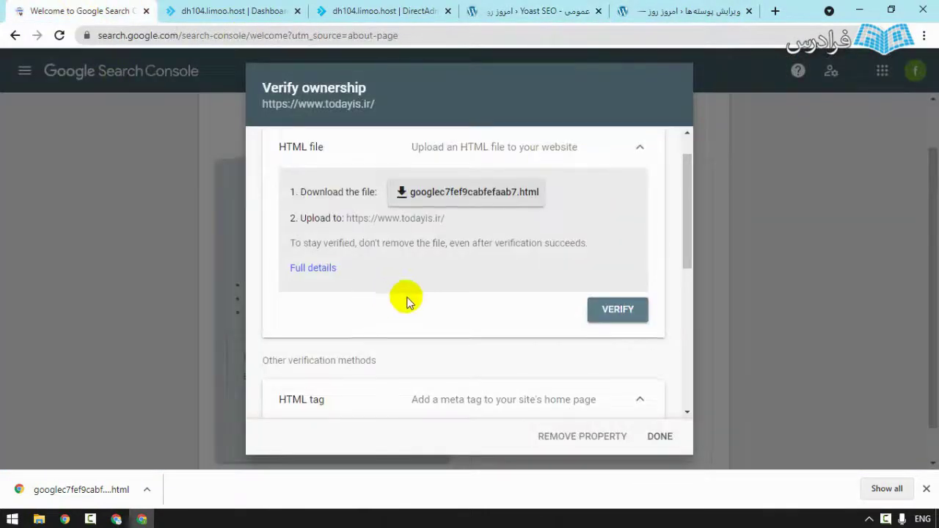
{"action": "left_click", "coordinate": [404, 400]}
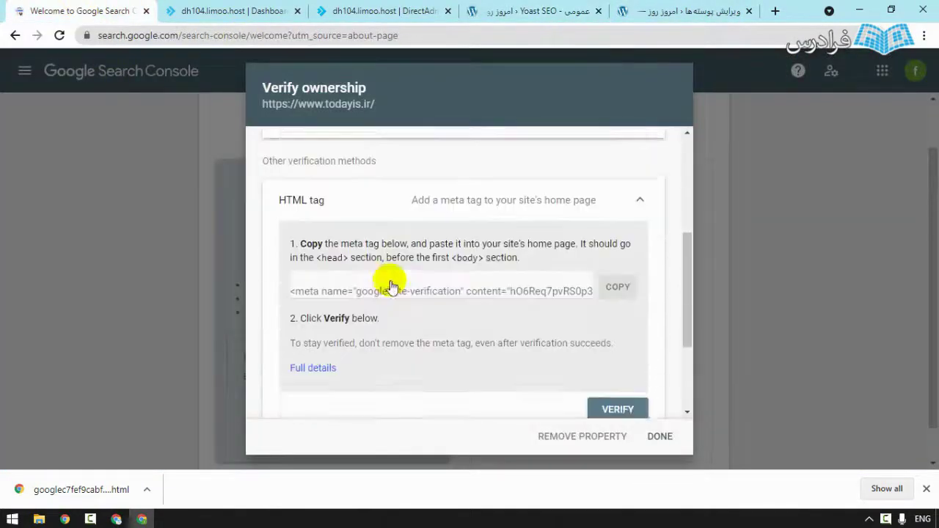
{"action": "left_click", "coordinate": [616, 281]}
{"action": "left_click", "coordinate": [514, 11]}
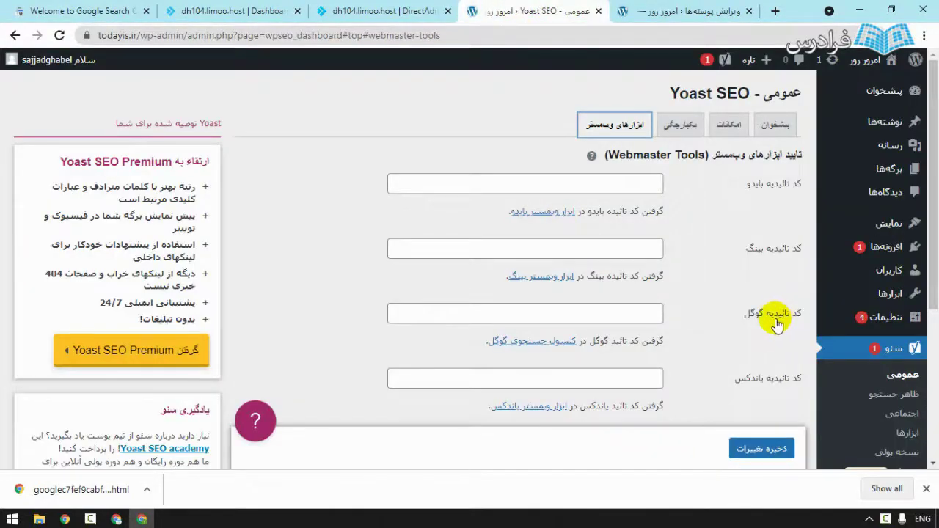
{"action": "left_click", "coordinate": [615, 315]}
{"action": "key", "text": "ctrl+v"}
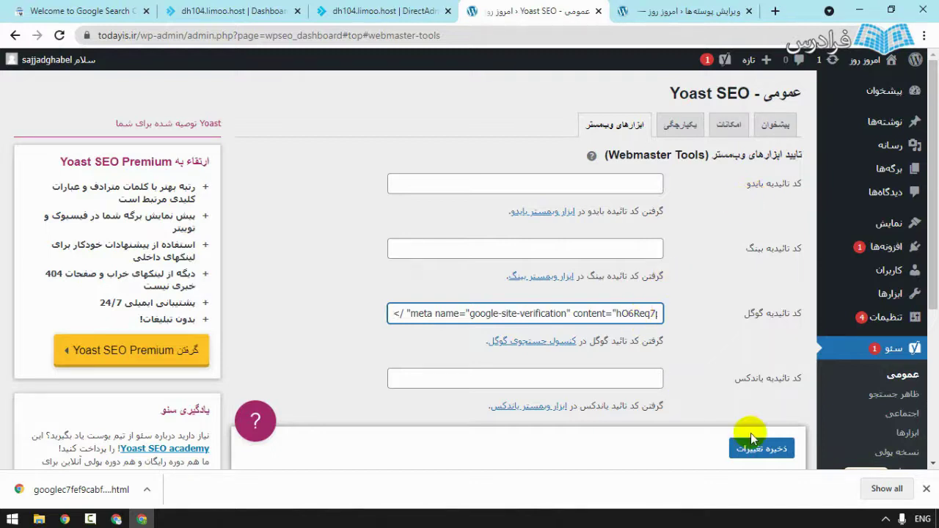
- Paste the verification meta tag on a new line below <head> in the theme's header.php, and close the editor without saving
{"action": "left_click", "coordinate": [690, 11]}
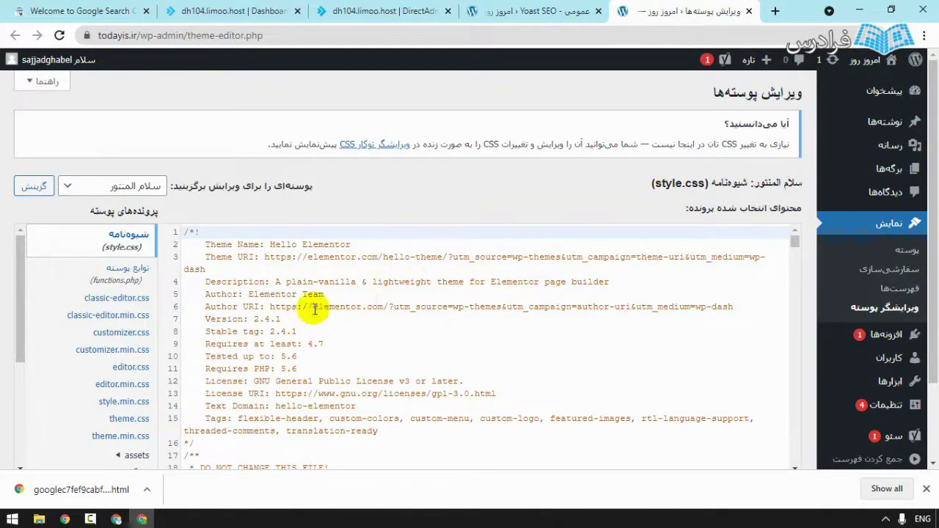
{"action": "scroll", "coordinate": [107, 349], "scroll_direction": "down", "scroll_amount": 3}
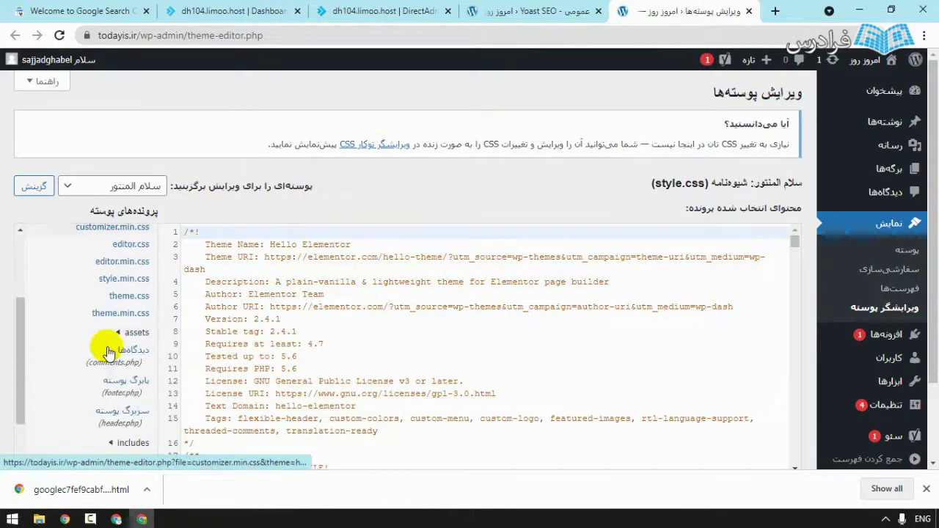
{"action": "left_click", "coordinate": [110, 339]}
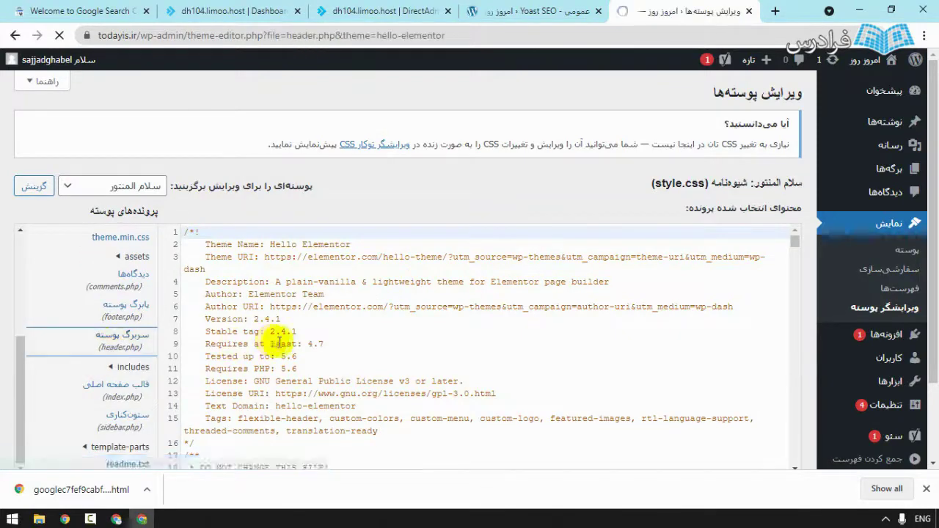
{"action": "scroll", "coordinate": [242, 345], "scroll_direction": "down", "scroll_amount": 2}
{"action": "left_click", "coordinate": [220, 300]}
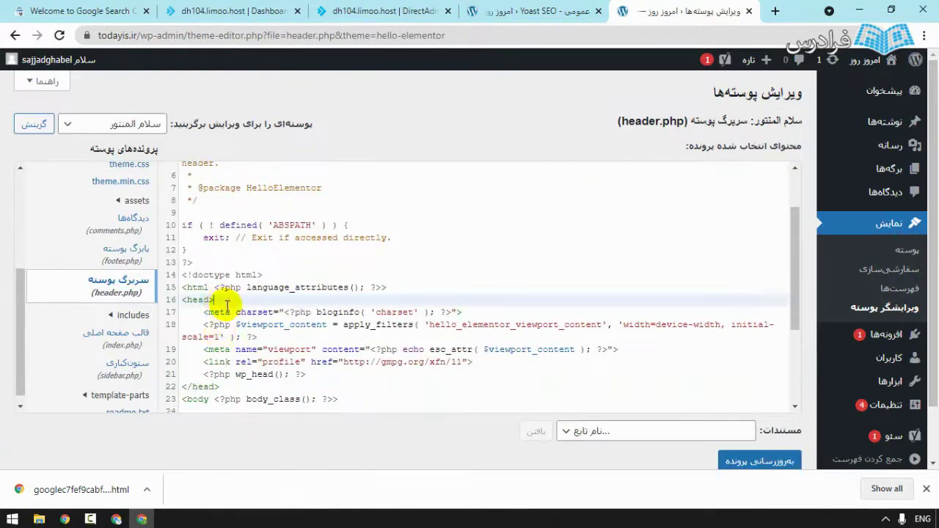
{"action": "key", "text": "Return"}
{"action": "key", "text": "ctrl+v"}
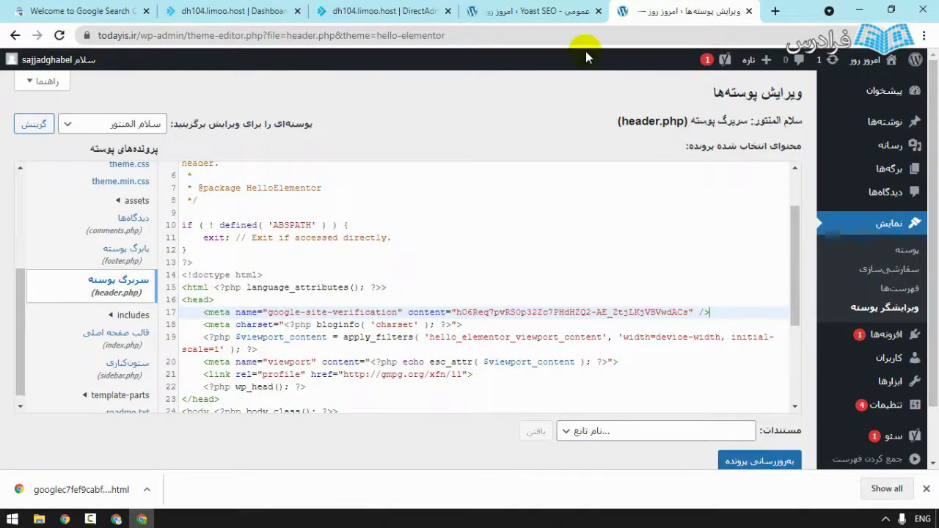
{"action": "left_click", "coordinate": [749, 11]}
{"action": "left_click", "coordinate": [540, 114]}
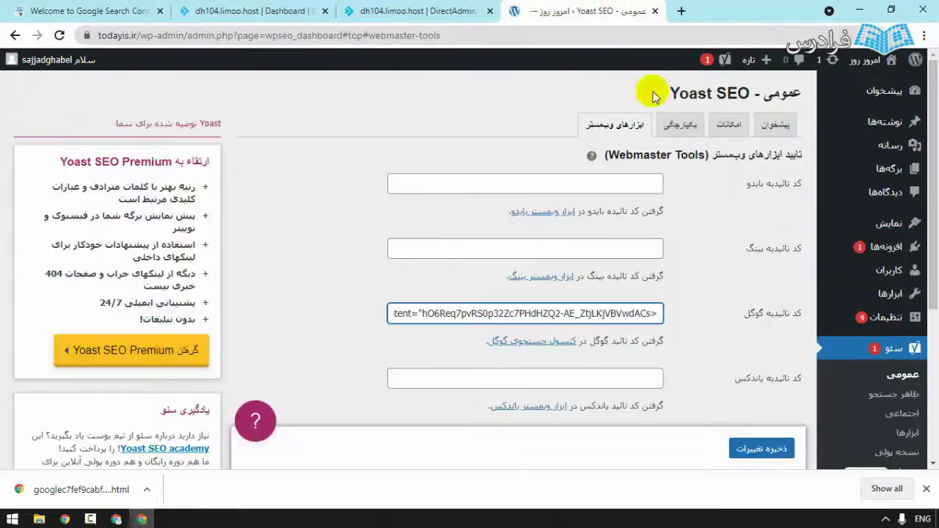
- Save the Yoast SEO webmaster tools settings, and return to the Verify ownership dialog in Search Console
{"action": "left_click", "coordinate": [756, 453]}
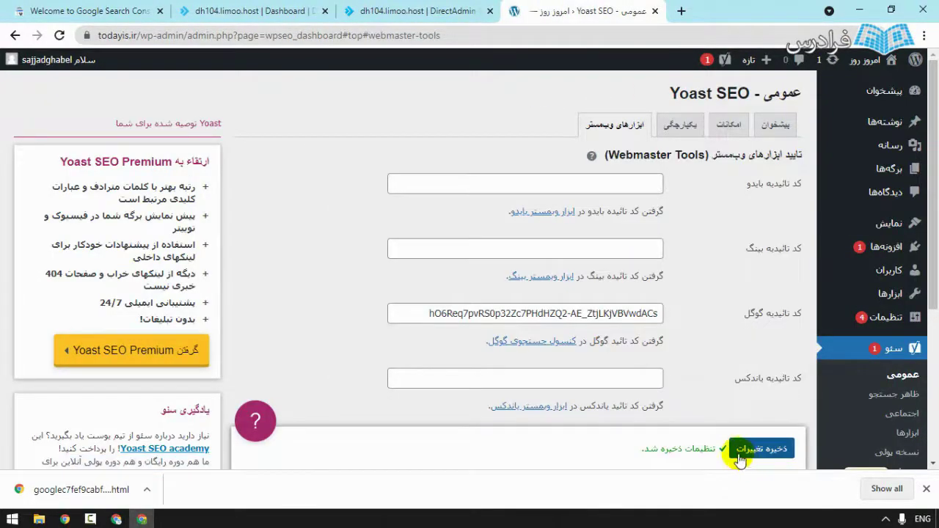
{"action": "left_click", "coordinate": [81, 11]}
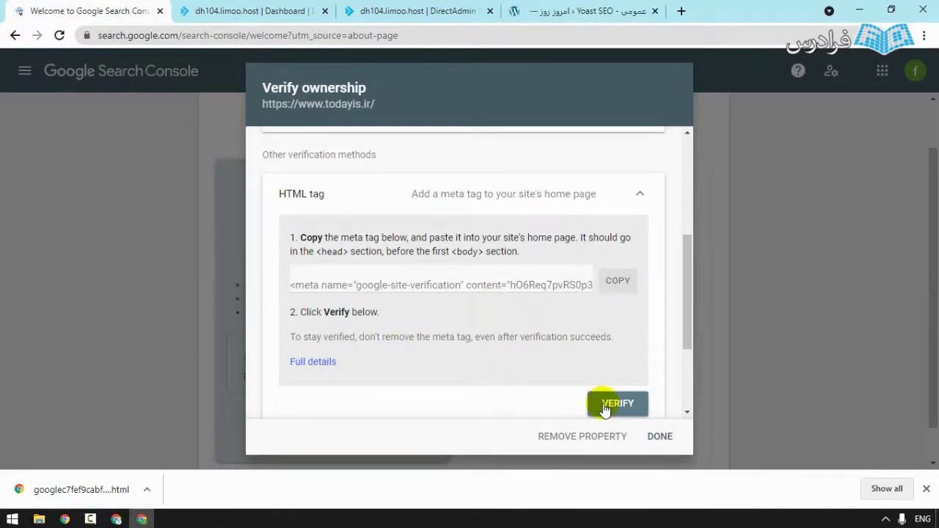
{"action": "scroll", "coordinate": [504, 357], "scroll_direction": "up", "scroll_amount": 3}
{"action": "scroll", "coordinate": [503, 350], "scroll_direction": "down", "scroll_amount": 2}
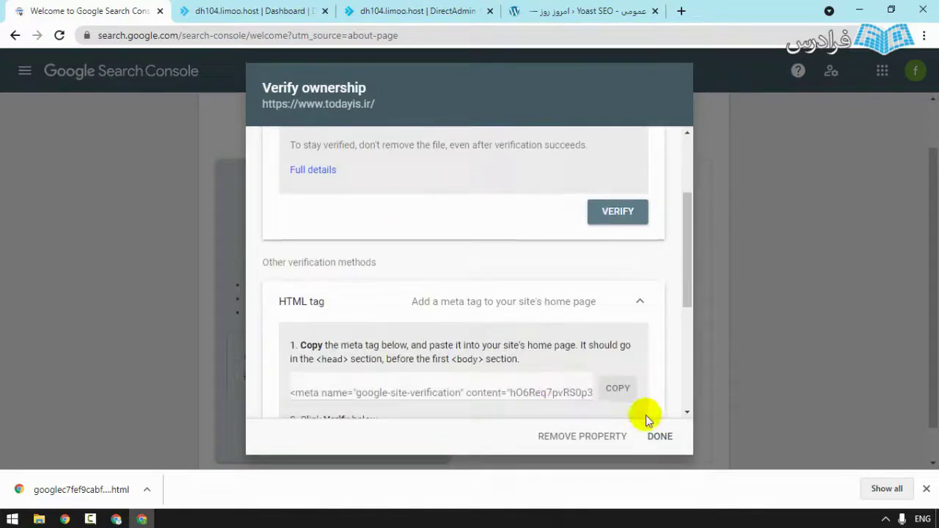
{"action": "scroll", "coordinate": [646, 416], "scroll_direction": "down", "scroll_amount": 3}
{"action": "left_click", "coordinate": [614, 309]}
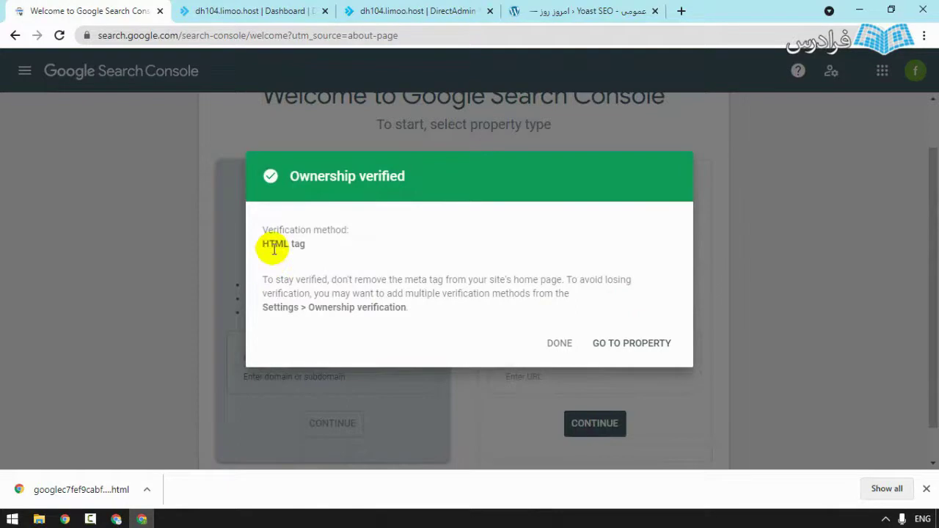
{"action": "left_click", "coordinate": [559, 345]}
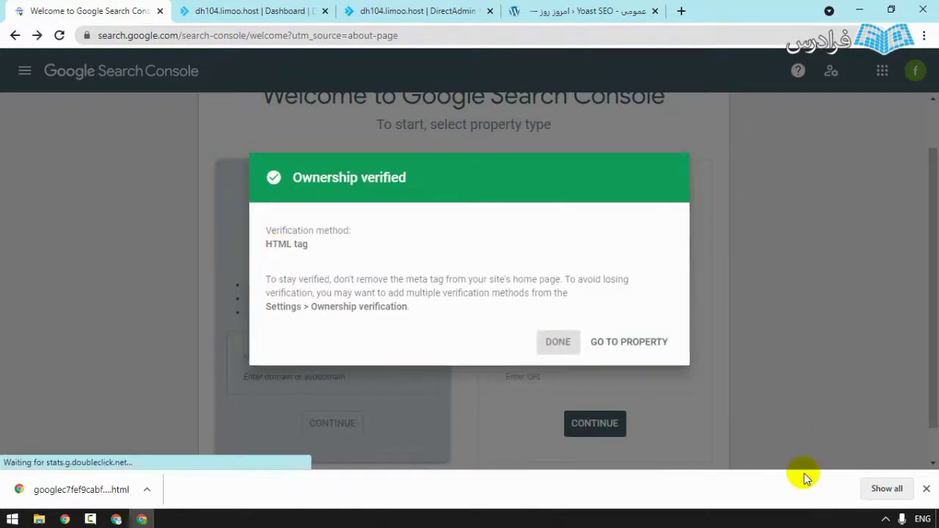
{"action": "left_click", "coordinate": [926, 488]}
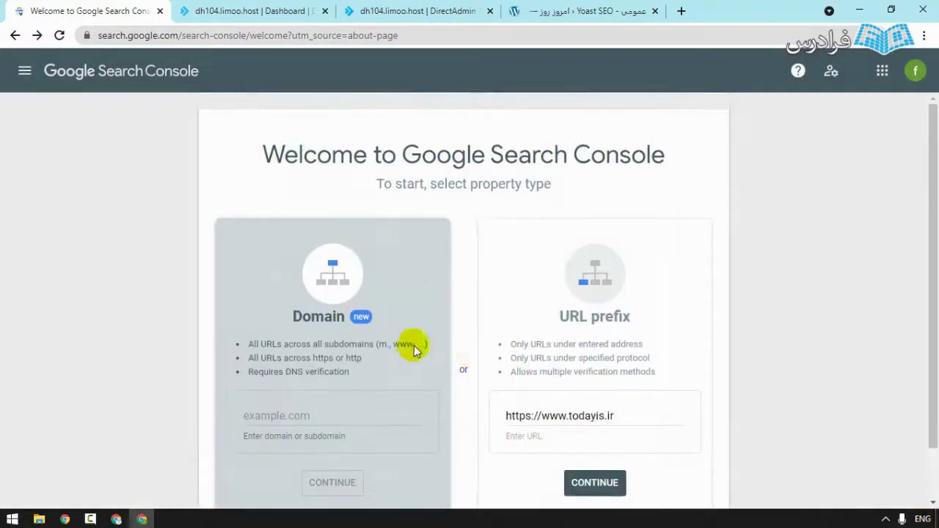
{"action": "left_click", "coordinate": [22, 74]}
{"action": "left_click", "coordinate": [83, 115]}
{"action": "left_click", "coordinate": [94, 150]}
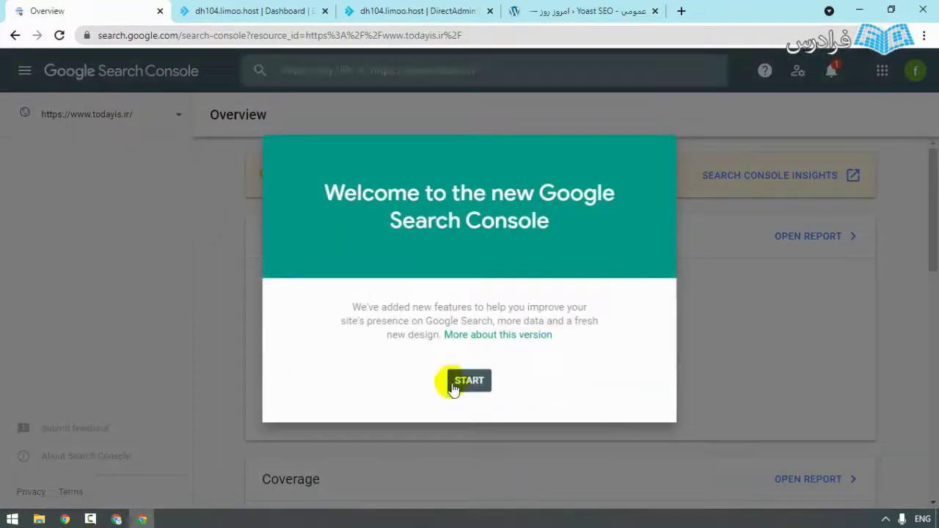
{"action": "left_click", "coordinate": [479, 380]}
{"action": "left_click", "coordinate": [864, 460]}
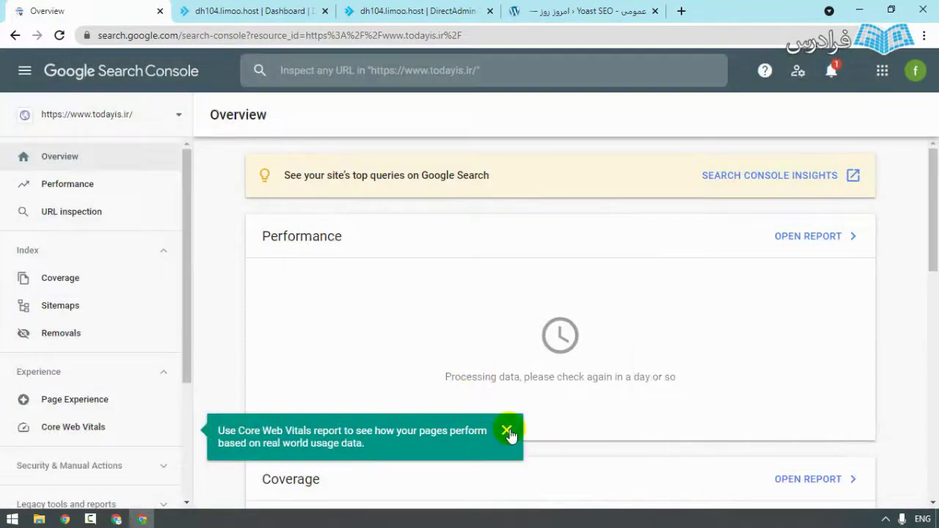
{"action": "left_click", "coordinate": [506, 431]}
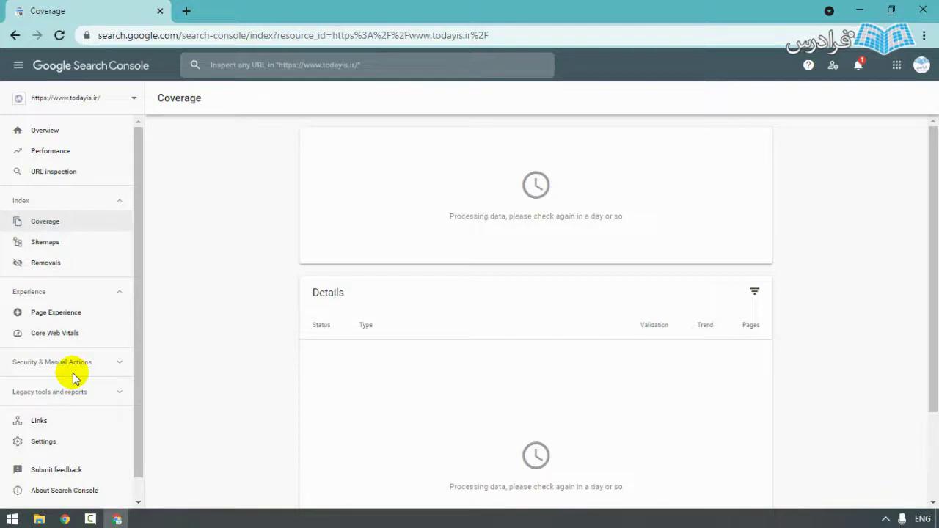
{"action": "left_click", "coordinate": [46, 152]}
{"action": "left_click", "coordinate": [65, 220]}
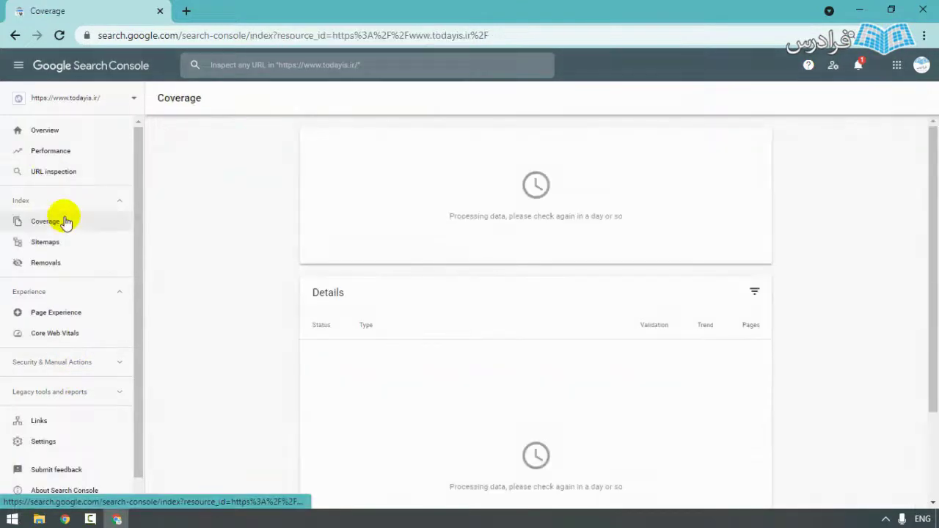
{"action": "left_click", "coordinate": [54, 178]}
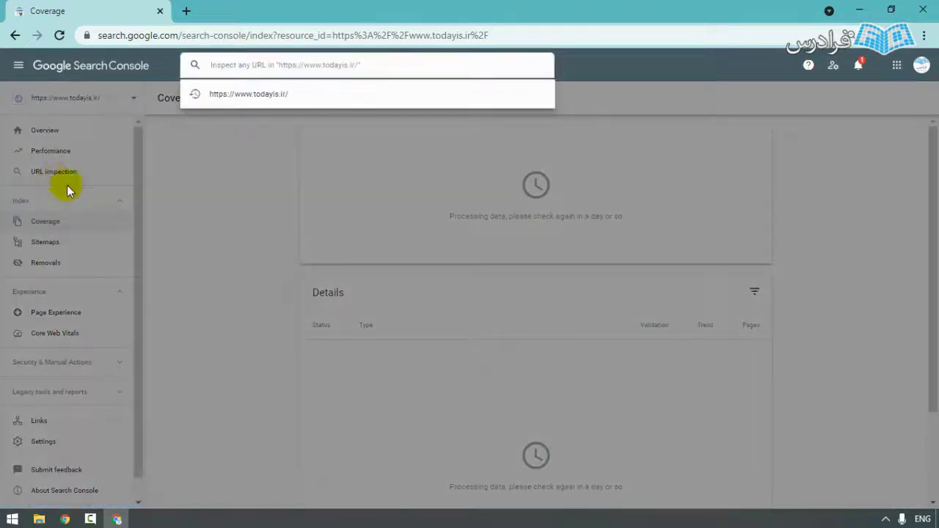
{"action": "left_click", "coordinate": [251, 200]}
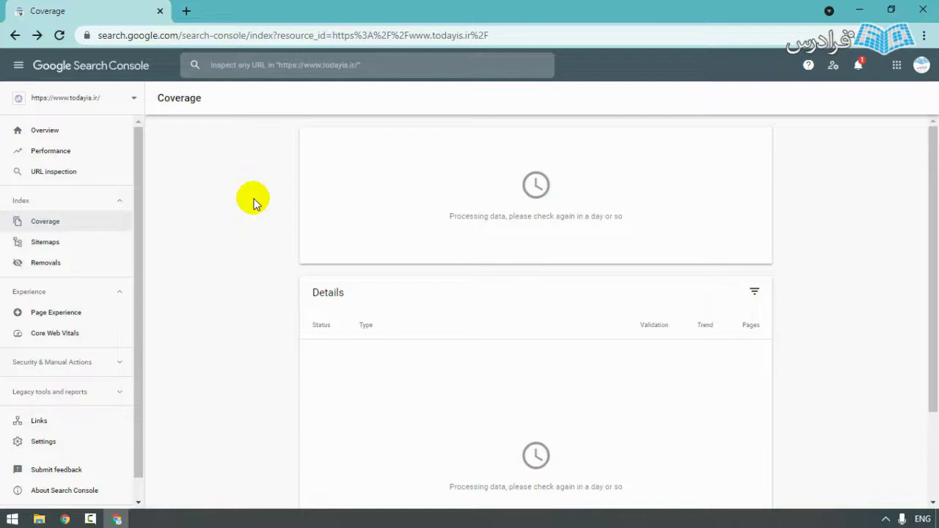
{"action": "left_click", "coordinate": [77, 160]}
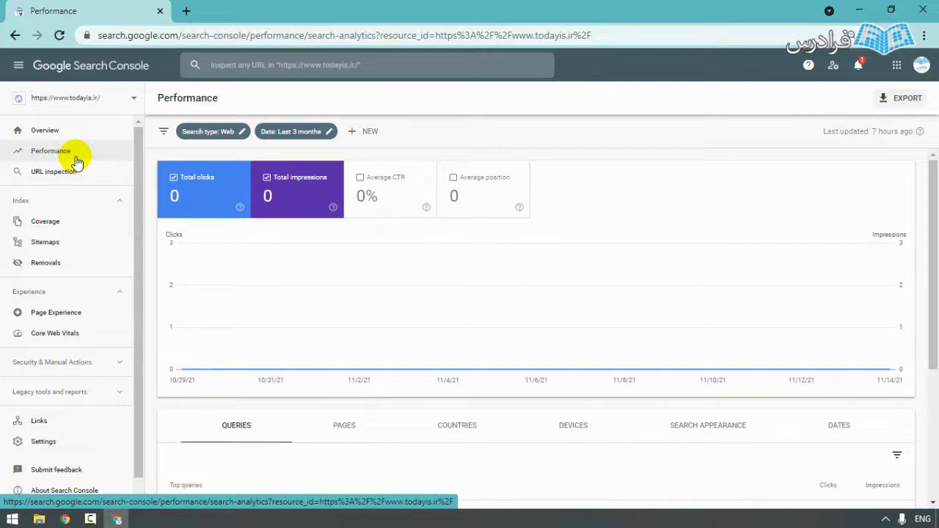
{"action": "left_click", "coordinate": [37, 131]}
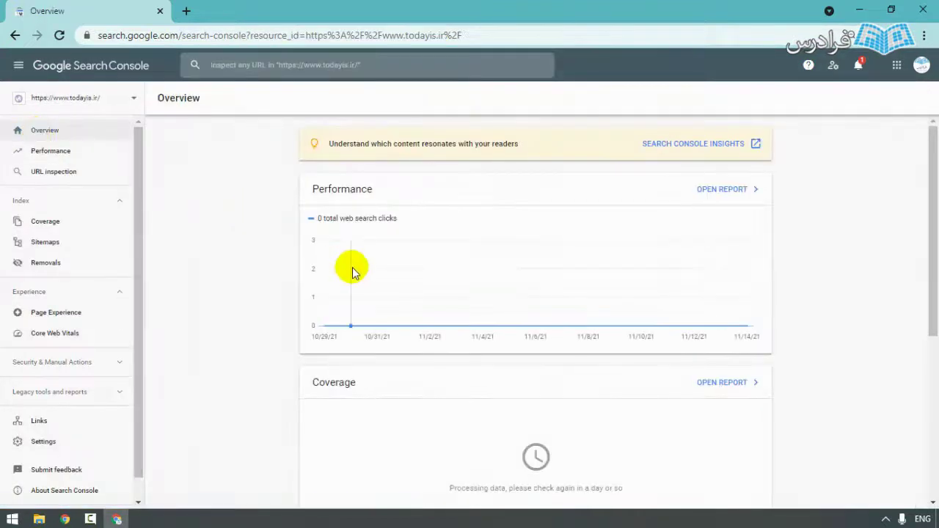
{"action": "mouse_move", "coordinate": [352, 272]}
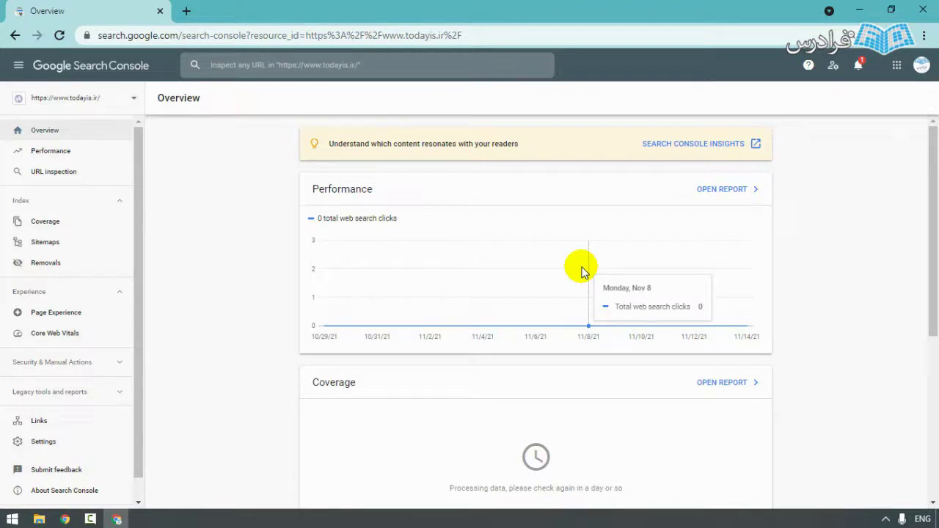
{"action": "left_click", "coordinate": [100, 99]}
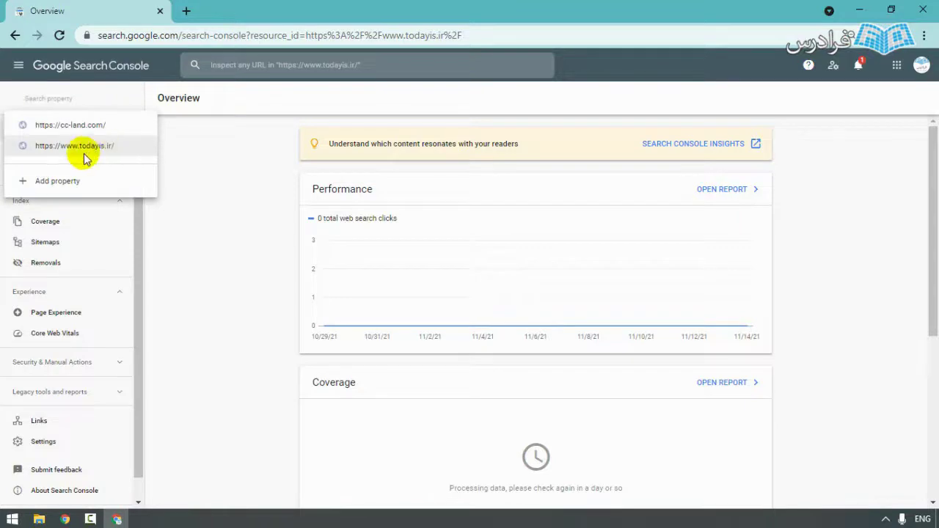
{"action": "left_click", "coordinate": [59, 127]}
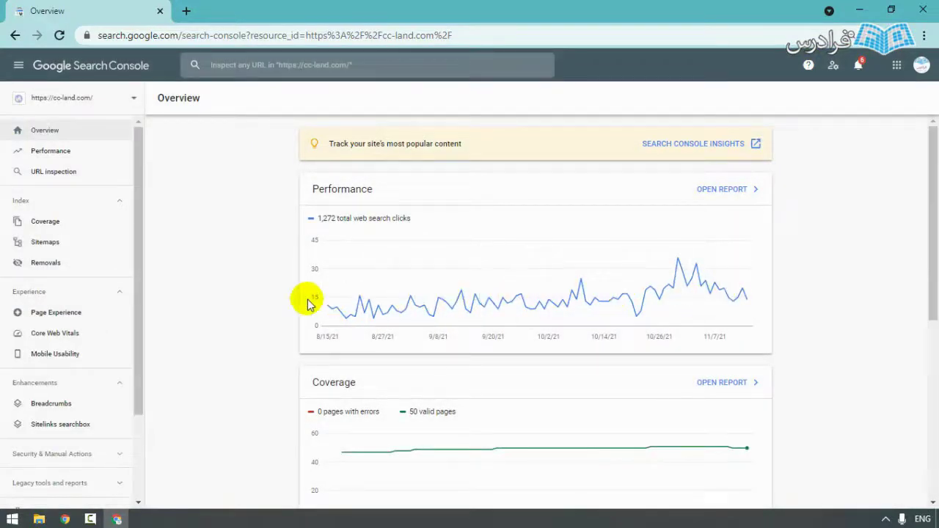
{"action": "mouse_move", "coordinate": [413, 303]}
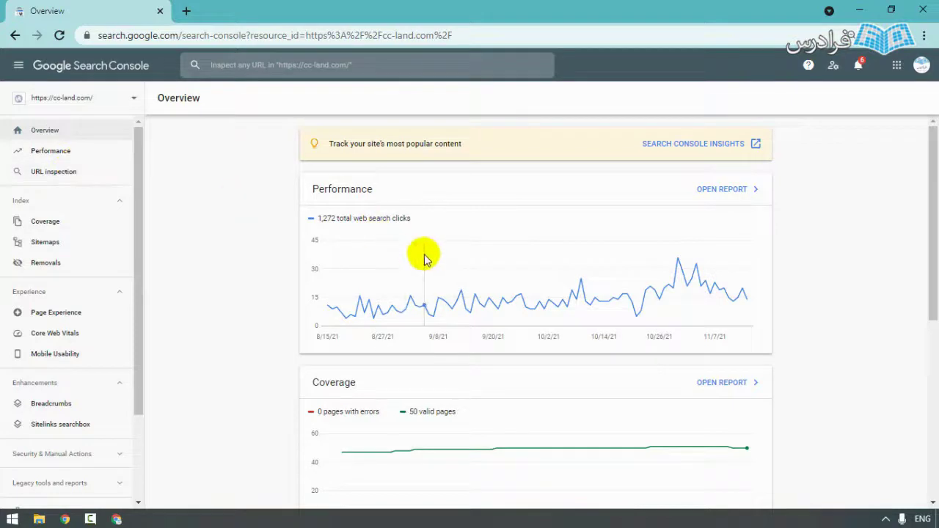
{"action": "scroll", "coordinate": [532, 374], "scroll_direction": "down", "scroll_amount": 1}
{"action": "scroll", "coordinate": [532, 374], "scroll_direction": "down", "scroll_amount": 3}
{"action": "scroll", "coordinate": [532, 375], "scroll_direction": "down", "scroll_amount": 2}
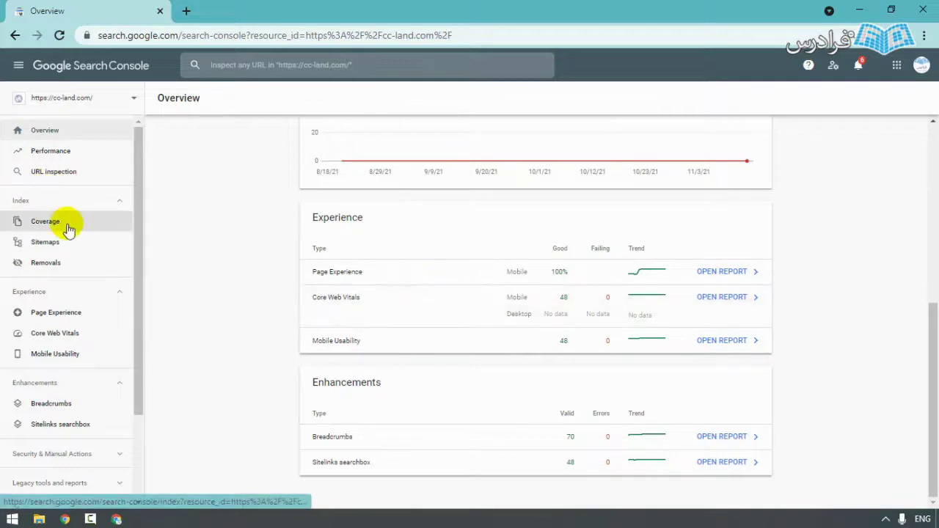
{"action": "scroll", "coordinate": [184, 278], "scroll_direction": "up", "scroll_amount": 5}
- Examine the Performance report's clicks and impressions chart and its list of top queries
{"action": "left_click", "coordinate": [51, 151]}
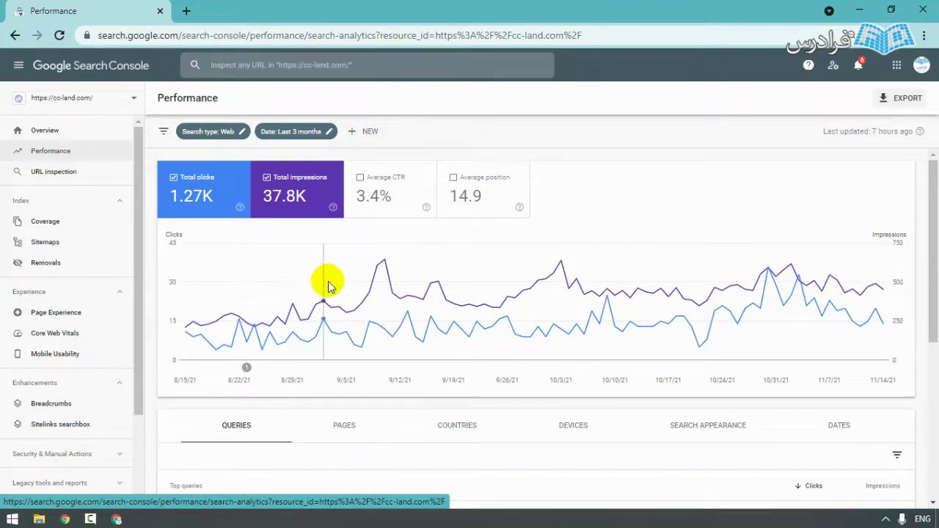
{"action": "scroll", "coordinate": [325, 278], "scroll_direction": "down", "scroll_amount": 3}
{"action": "scroll", "coordinate": [294, 310], "scroll_direction": "up", "scroll_amount": 2}
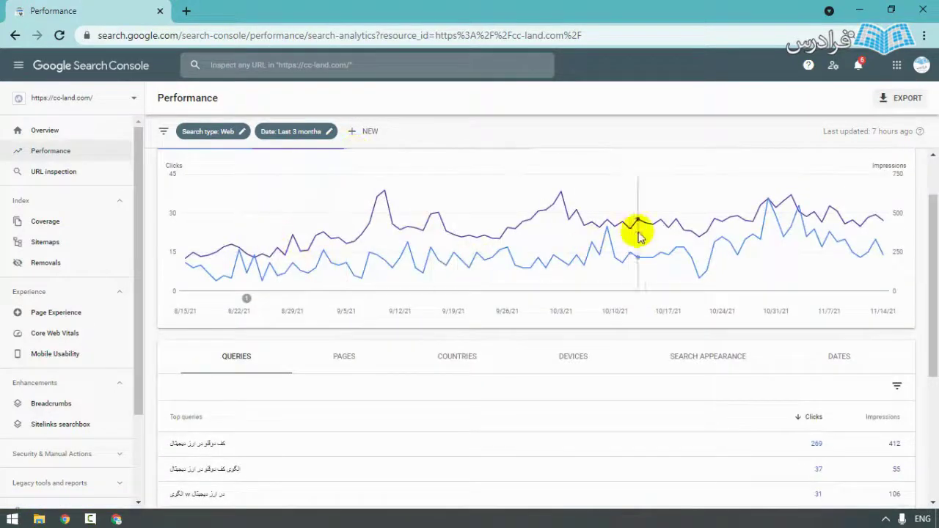
{"action": "mouse_move", "coordinate": [591, 237]}
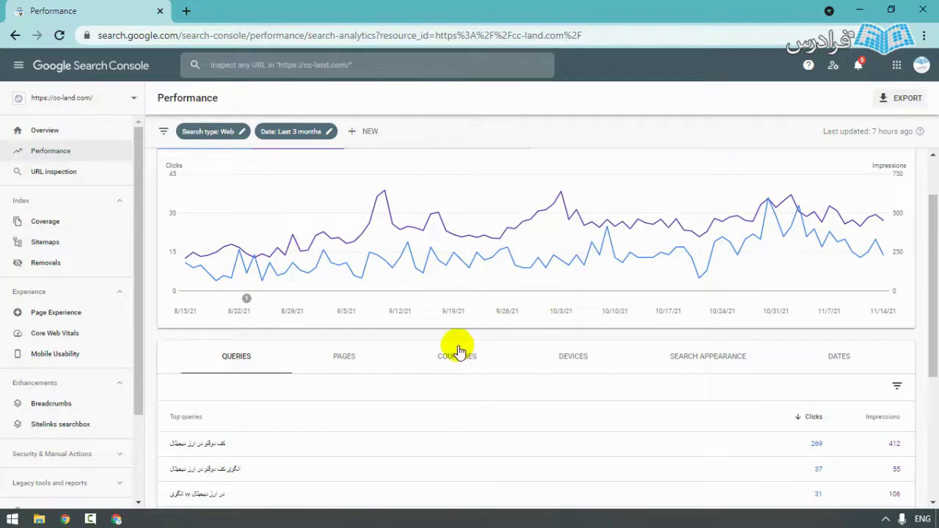
{"action": "scroll", "coordinate": [458, 352], "scroll_direction": "down", "scroll_amount": 3}
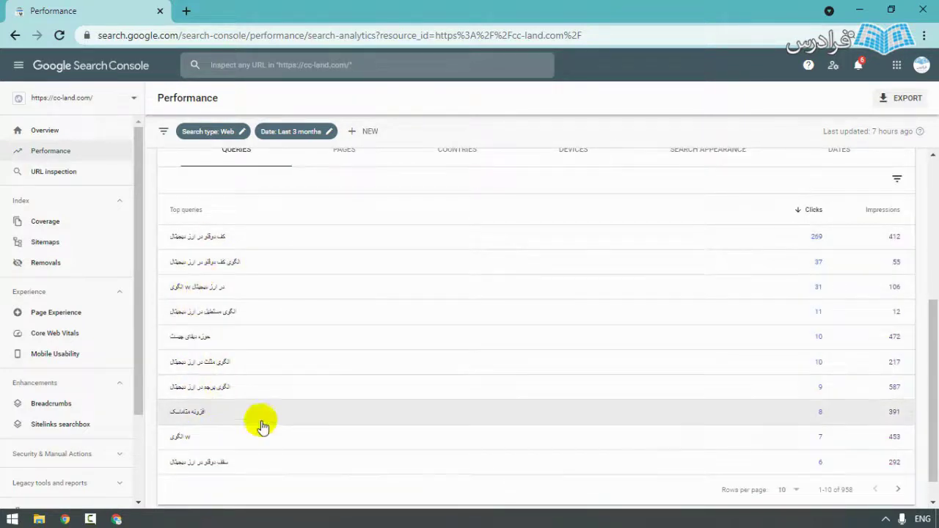
{"action": "scroll", "coordinate": [278, 416], "scroll_direction": "up", "scroll_amount": 4}
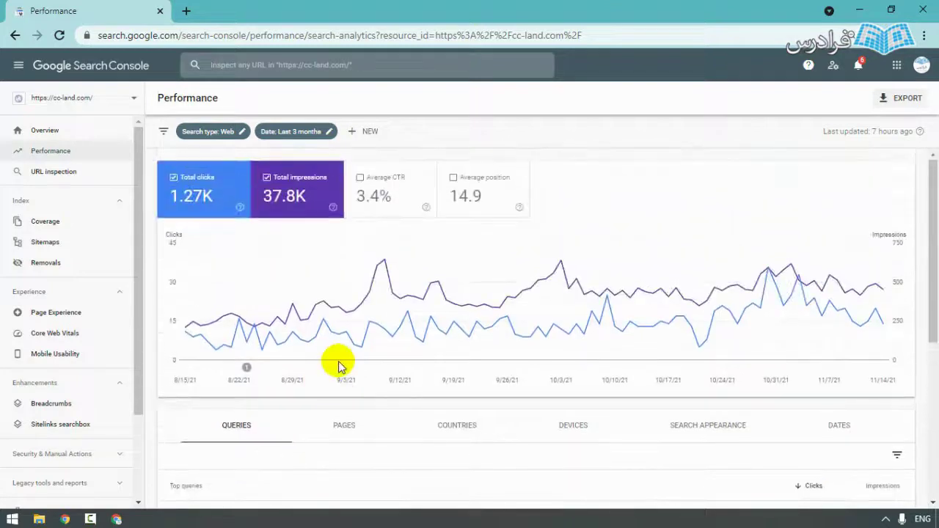
{"action": "mouse_move", "coordinate": [486, 287]}
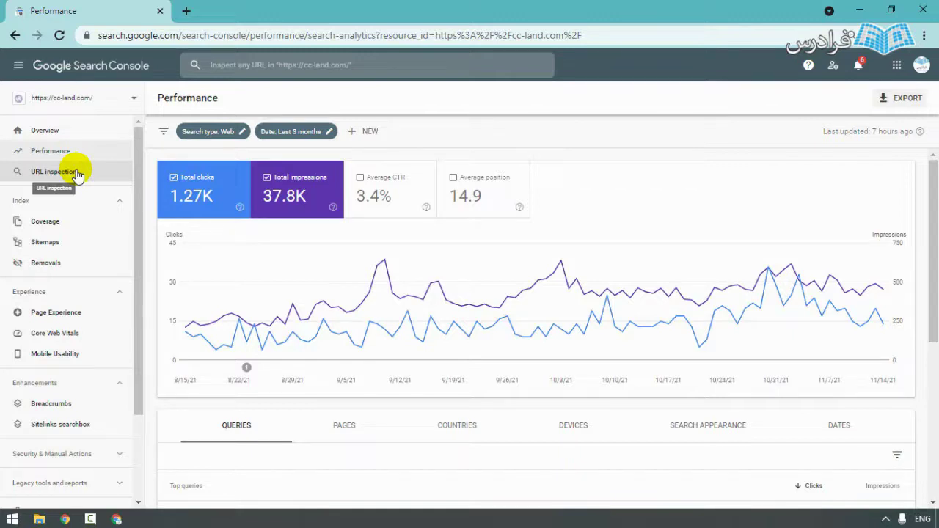
- Open the Coverage report, include the Excluded and Valid pages in the chart, and examine the details
{"action": "left_click", "coordinate": [51, 226]}
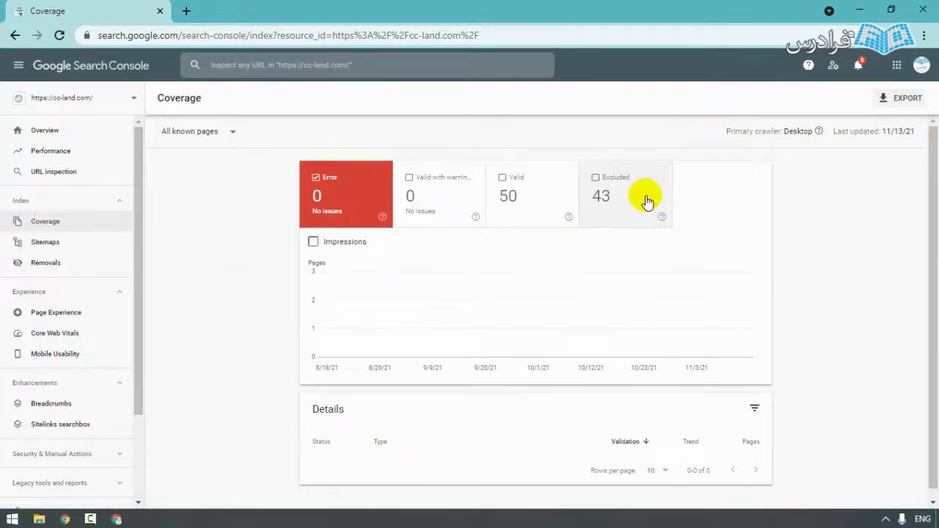
{"action": "left_click", "coordinate": [647, 201]}
{"action": "left_click", "coordinate": [505, 210]}
{"action": "scroll", "coordinate": [441, 251], "scroll_direction": "down", "scroll_amount": 2}
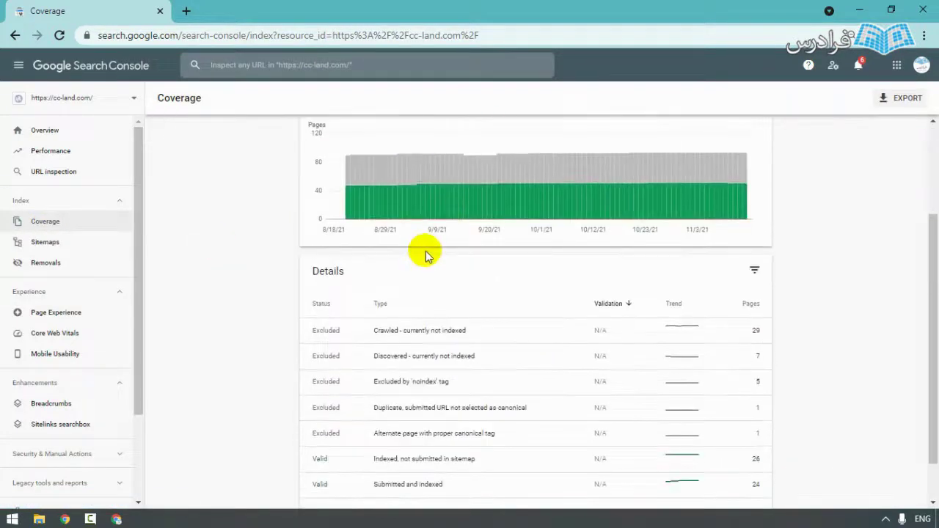
- View the submitted sitemaps and the temporary removal requests of the property
{"action": "left_click", "coordinate": [50, 248]}
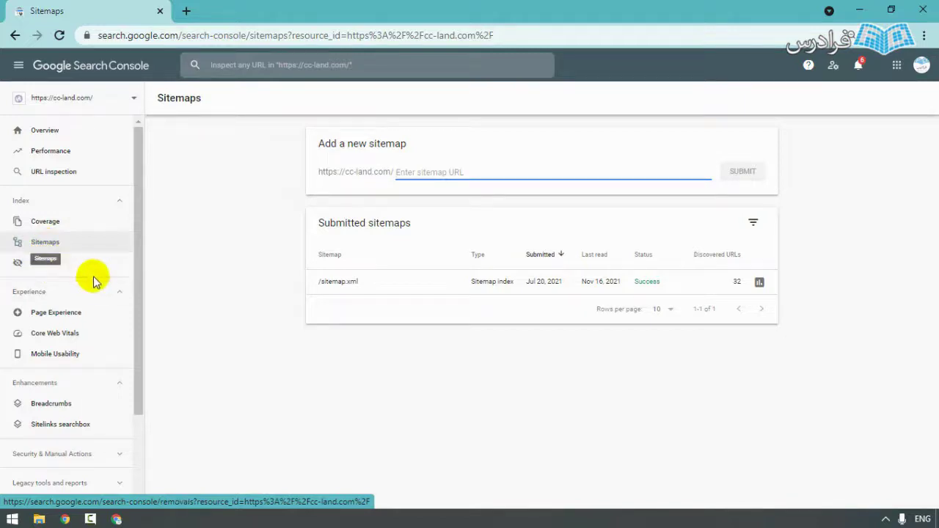
{"action": "left_click", "coordinate": [69, 261]}
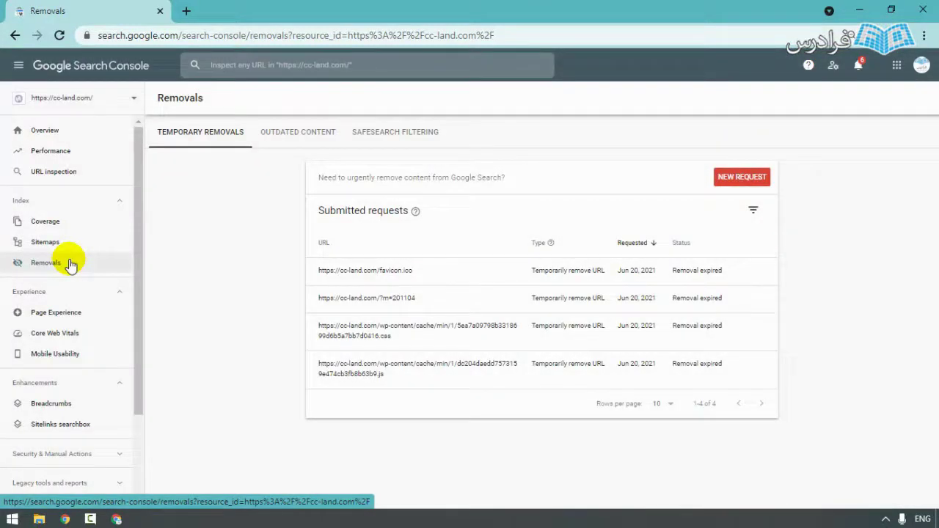
- Examine the Page Experience report, including its chart and the page experience signals
{"action": "scroll", "coordinate": [65, 297], "scroll_direction": "down", "scroll_amount": 1}
{"action": "left_click", "coordinate": [51, 243]}
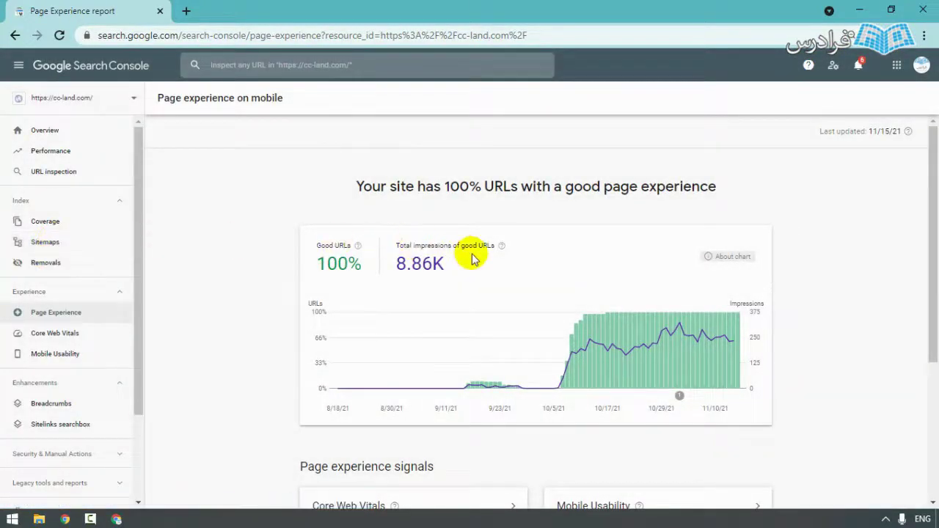
{"action": "mouse_move", "coordinate": [473, 259]}
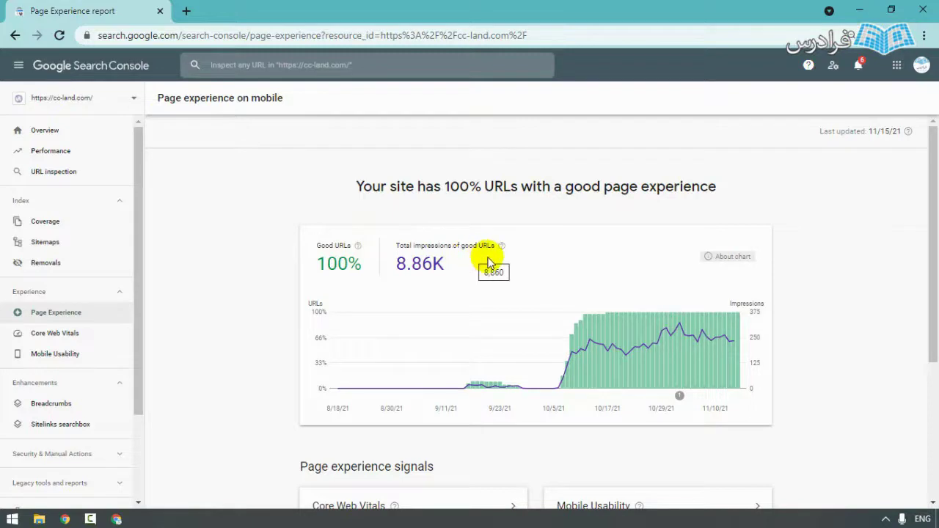
{"action": "scroll", "coordinate": [492, 262], "scroll_direction": "down", "scroll_amount": 3}
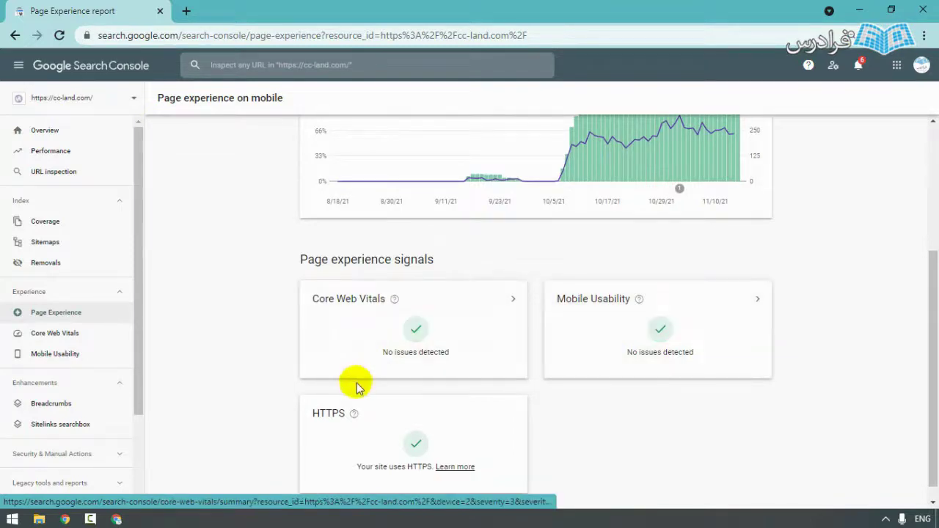
{"action": "scroll", "coordinate": [590, 365], "scroll_direction": "up", "scroll_amount": 2}
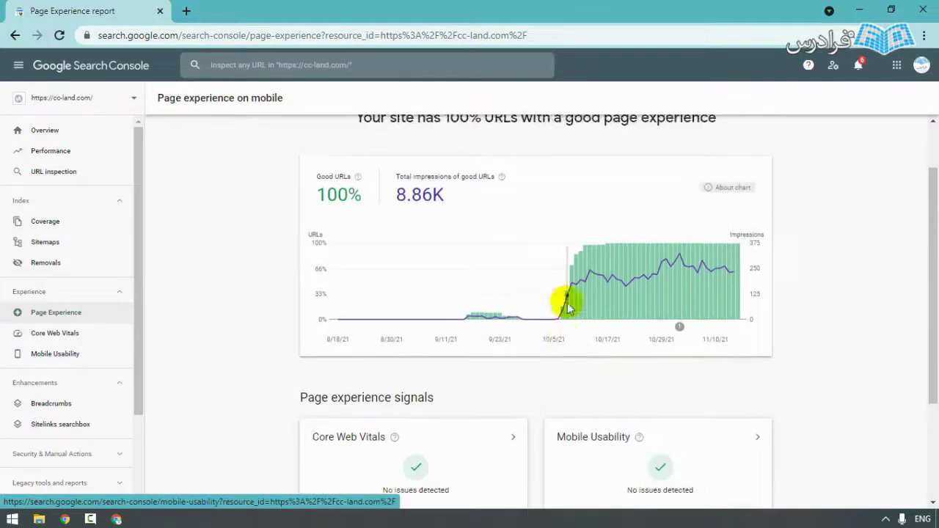
- View the Core Web Vitals report and the Mobile Usability report of the property
{"action": "left_click", "coordinate": [83, 334]}
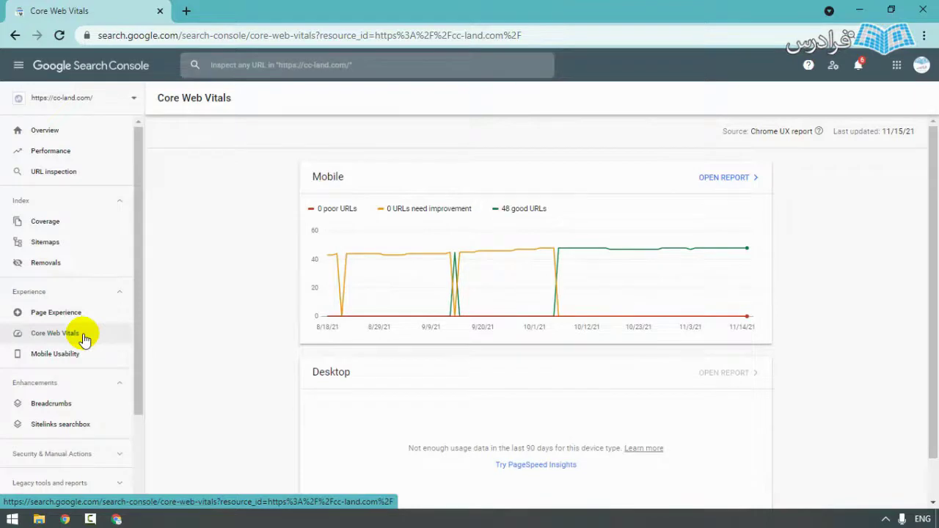
{"action": "mouse_move", "coordinate": [364, 251]}
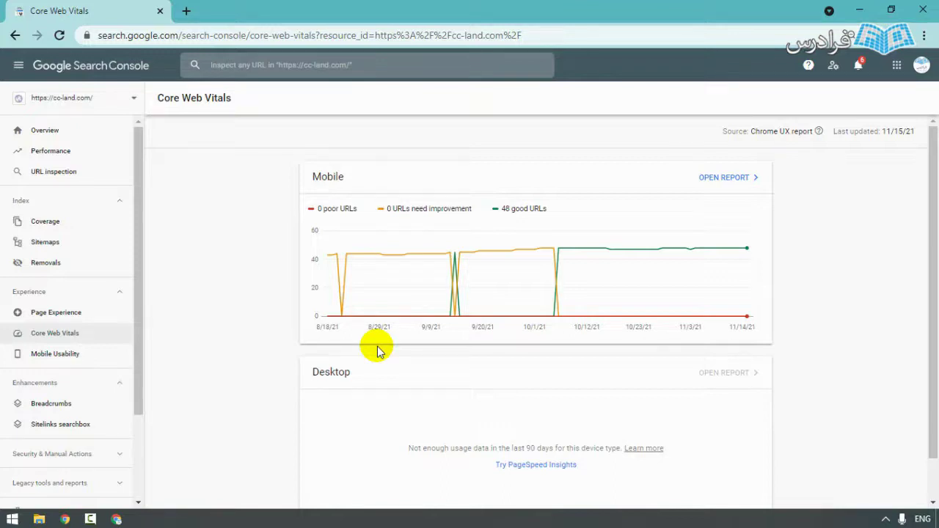
{"action": "left_click", "coordinate": [62, 355]}
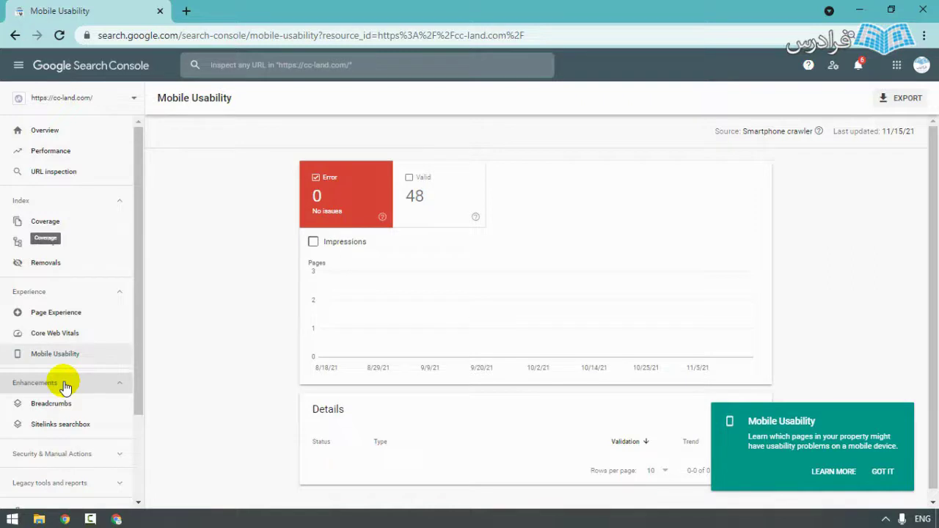
{"action": "scroll", "coordinate": [74, 411], "scroll_direction": "down", "scroll_amount": 3}
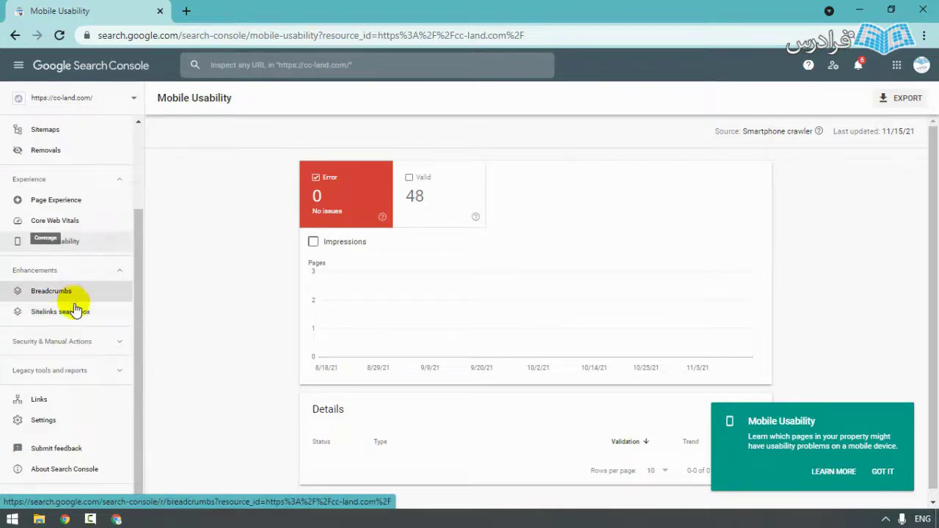
- Expand the Security & Manual Actions group and the Legacy tools and reports group to view the reports they offer
{"action": "left_click", "coordinate": [73, 342]}
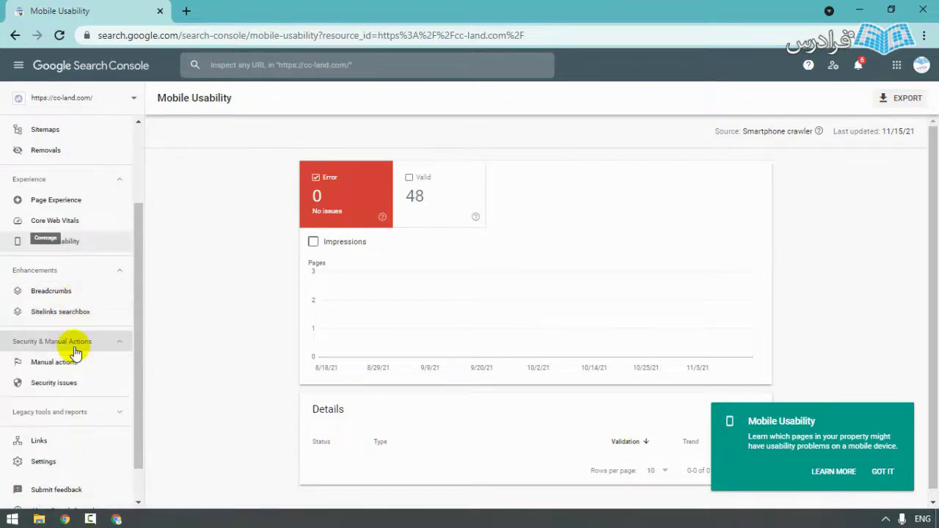
{"action": "scroll", "coordinate": [74, 353], "scroll_direction": "down", "scroll_amount": 1}
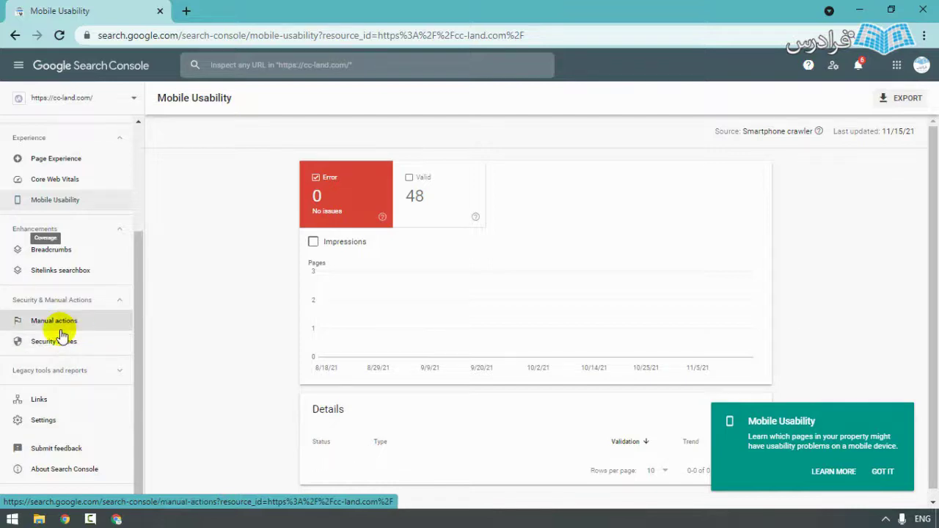
{"action": "left_click", "coordinate": [69, 372]}
{"action": "scroll", "coordinate": [72, 376], "scroll_direction": "down", "scroll_amount": 2}
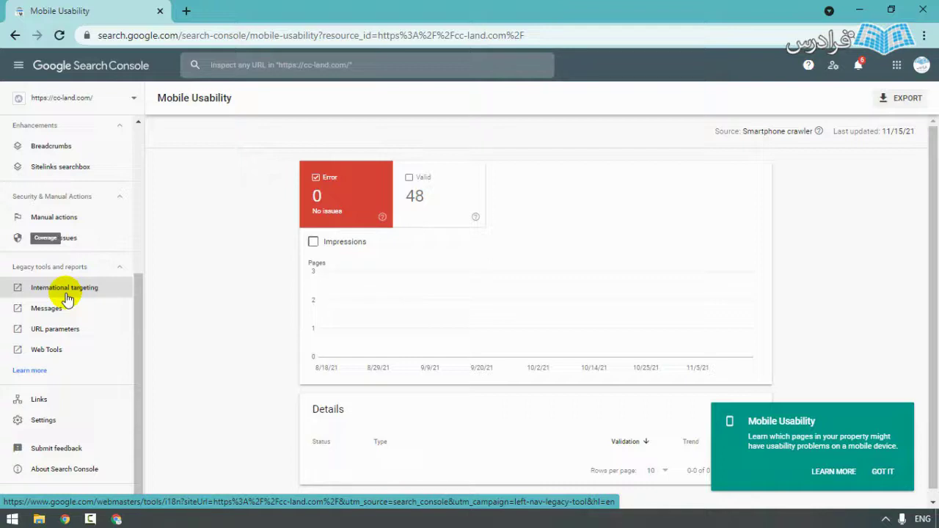
- Open the Links report and examine the top linked pages, top linking sites and top linking text
{"action": "left_click", "coordinate": [40, 402]}
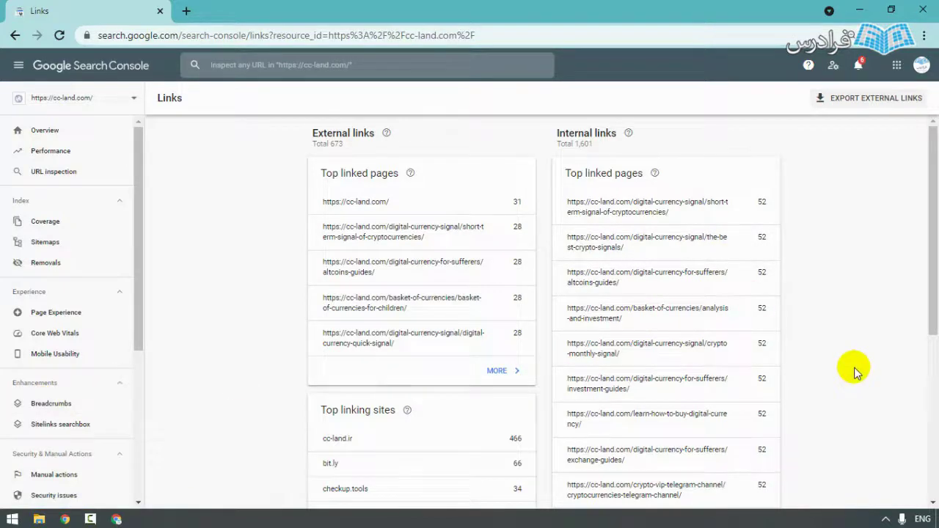
{"action": "scroll", "coordinate": [447, 251], "scroll_direction": "down", "scroll_amount": 1}
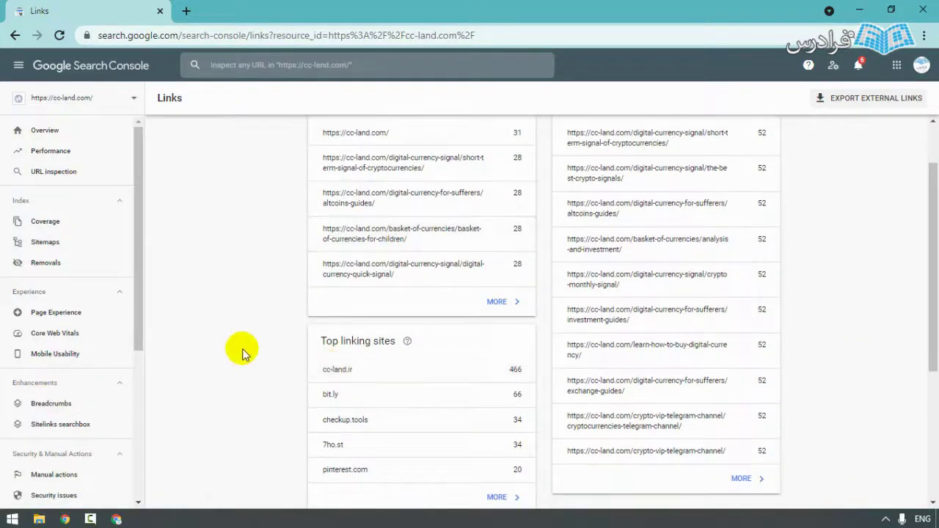
{"action": "scroll", "coordinate": [243, 353], "scroll_direction": "down", "scroll_amount": 3}
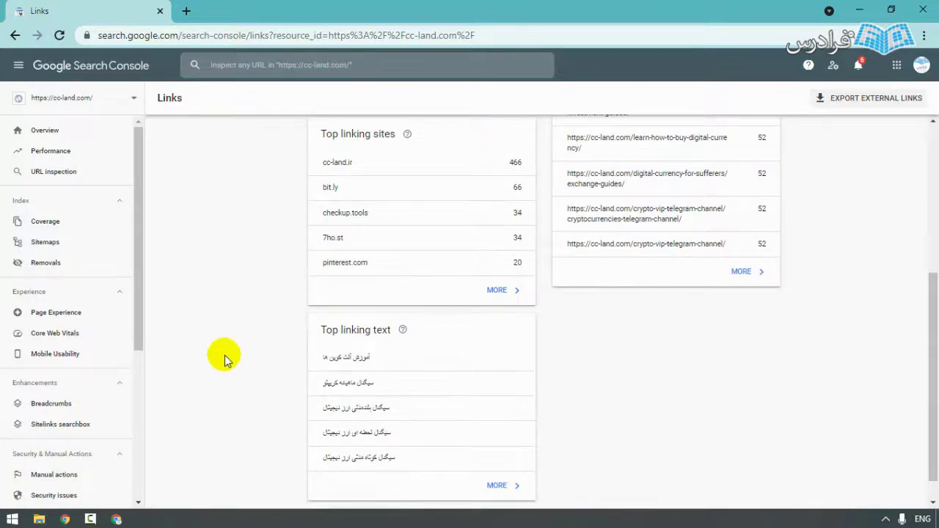
- Open the property's Settings page to view its ownership, crawling and general information
{"action": "scroll", "coordinate": [79, 359], "scroll_direction": "down", "scroll_amount": 3}
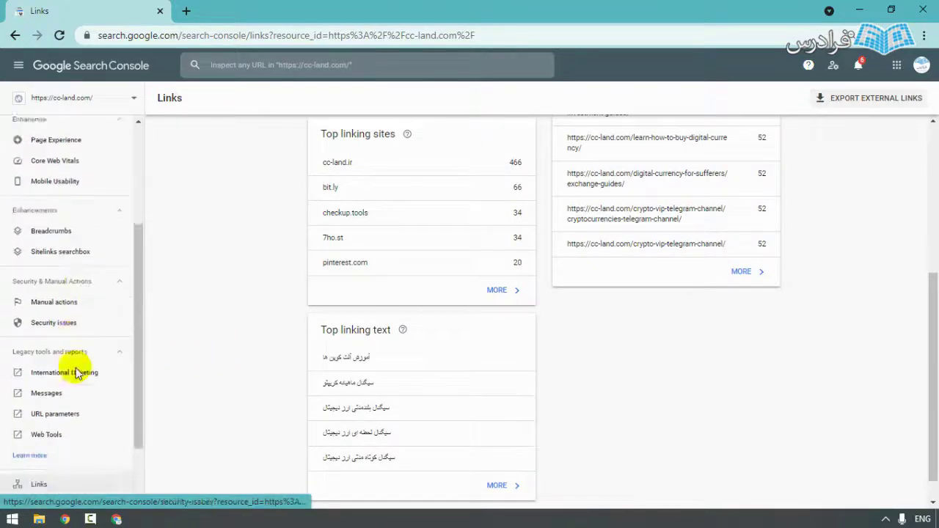
{"action": "scroll", "coordinate": [77, 374], "scroll_direction": "down", "scroll_amount": 2}
{"action": "left_click", "coordinate": [46, 423]}
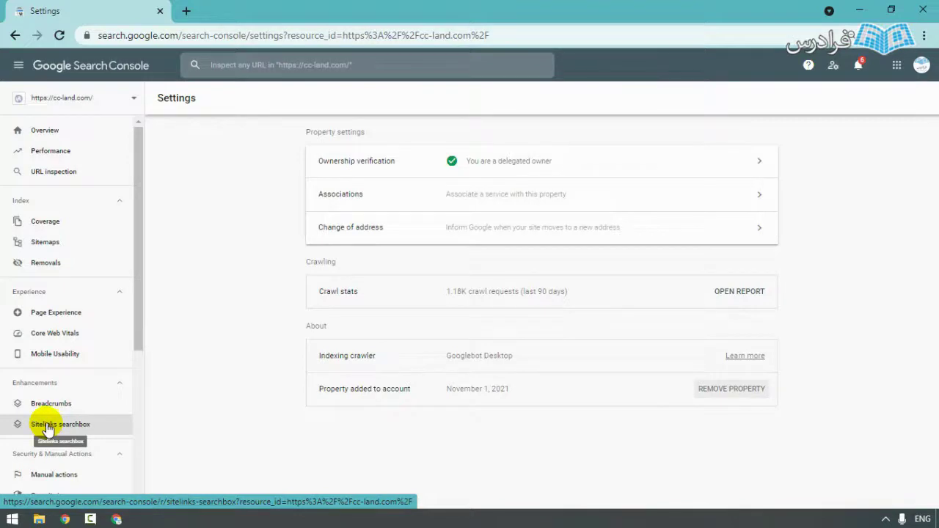
- View the property's messages and the help on the Property Settings page, closing each one after viewing
{"action": "left_click", "coordinate": [859, 70]}
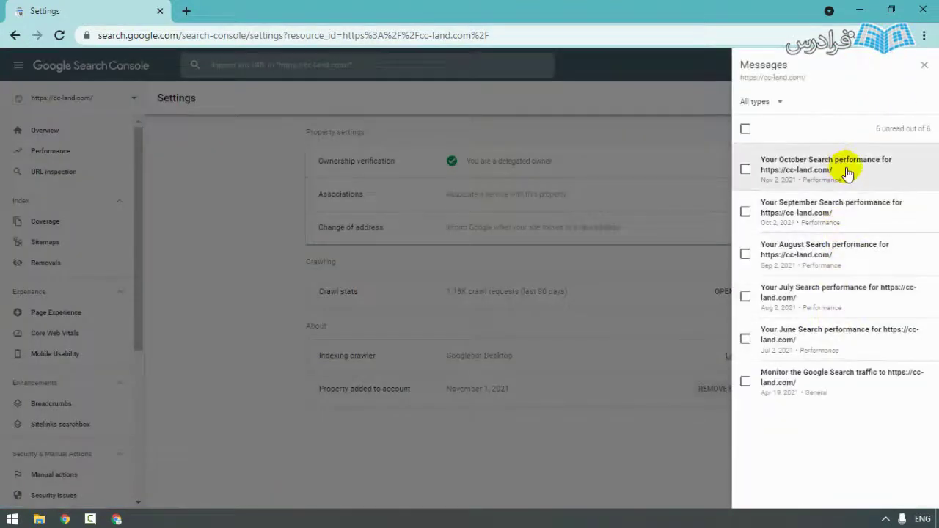
{"action": "left_click", "coordinate": [924, 66]}
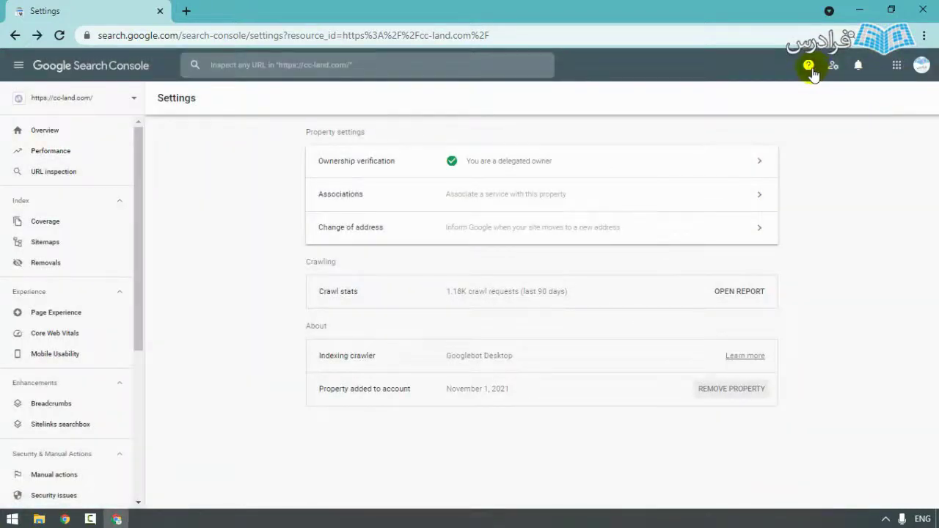
{"action": "left_click", "coordinate": [810, 66]}
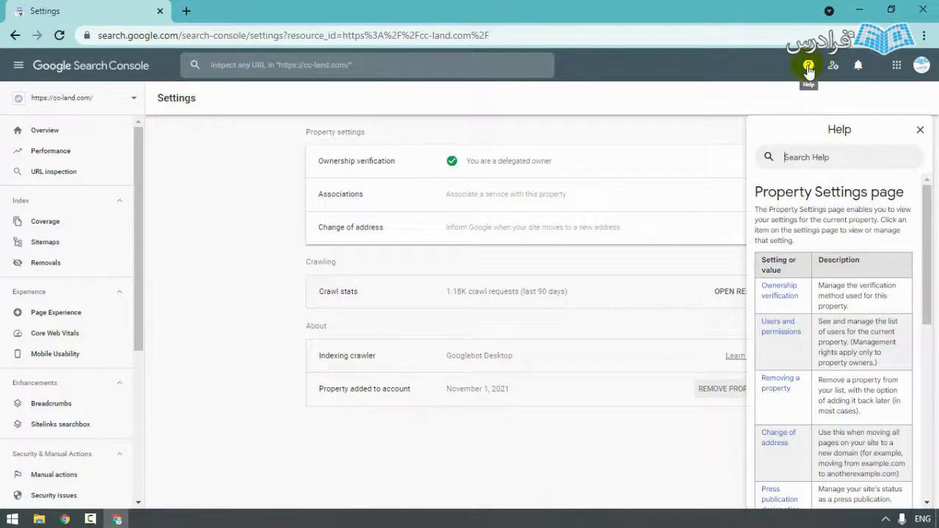
{"action": "left_click", "coordinate": [920, 129]}
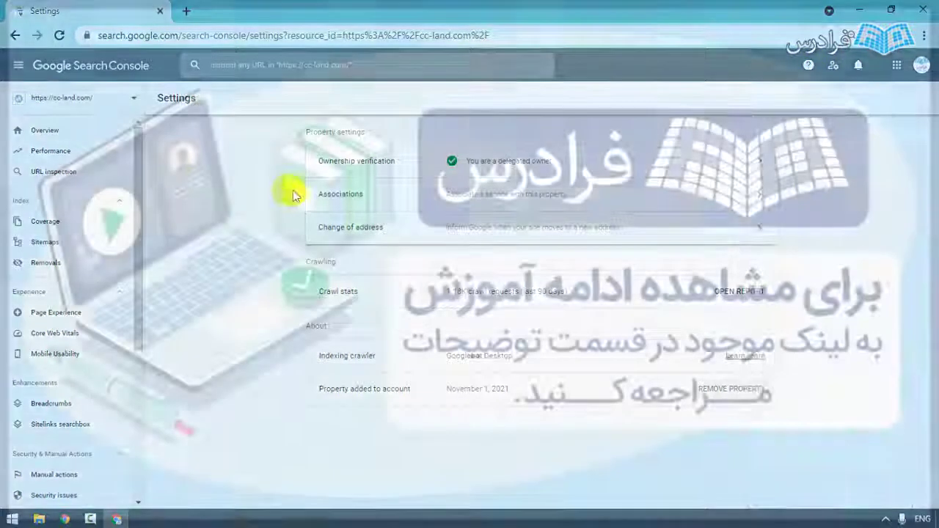